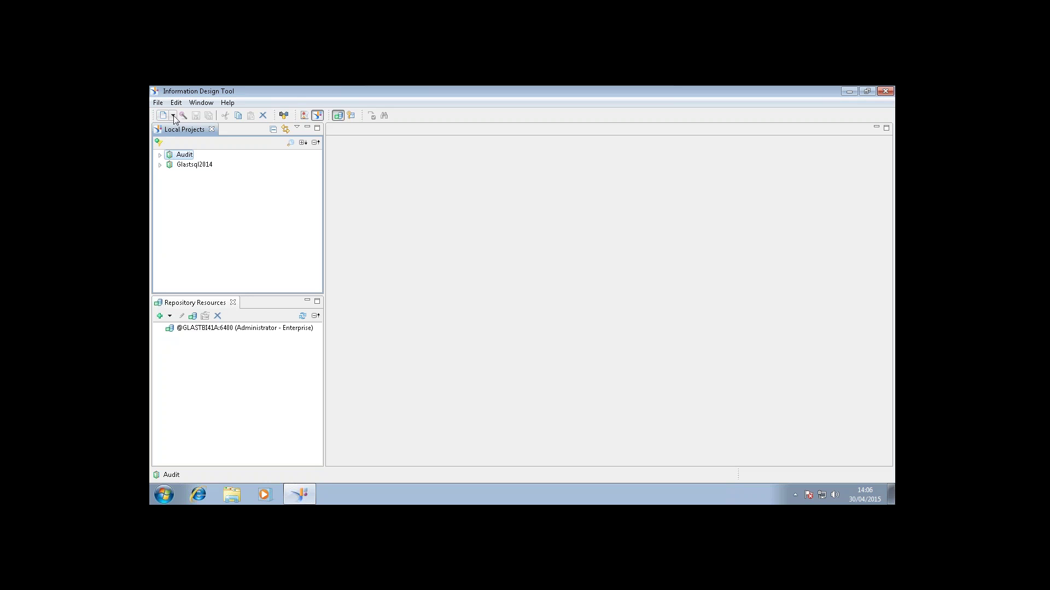
Create a new project and enter 'Webinar' as its project name.
click(173, 116)
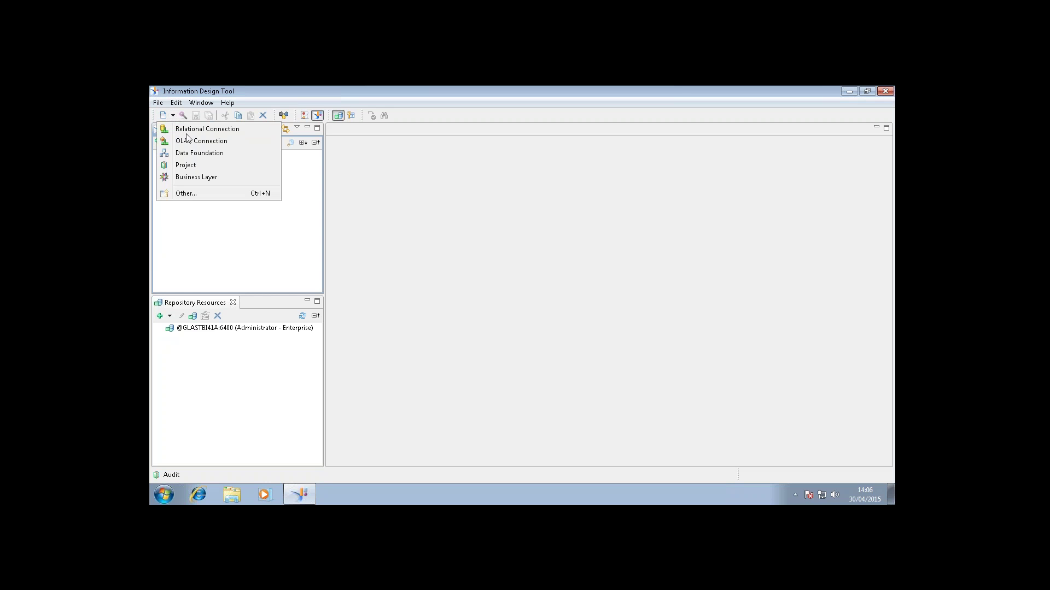
click(198, 167)
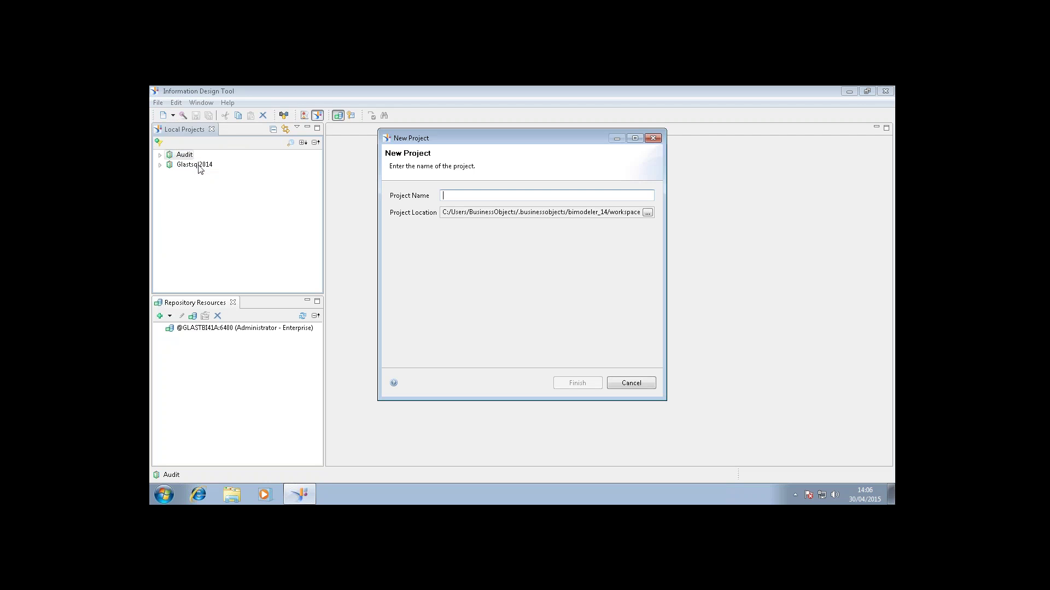
text(Webn)
key(BackSpace)
key(BackSpace)
text(inar)
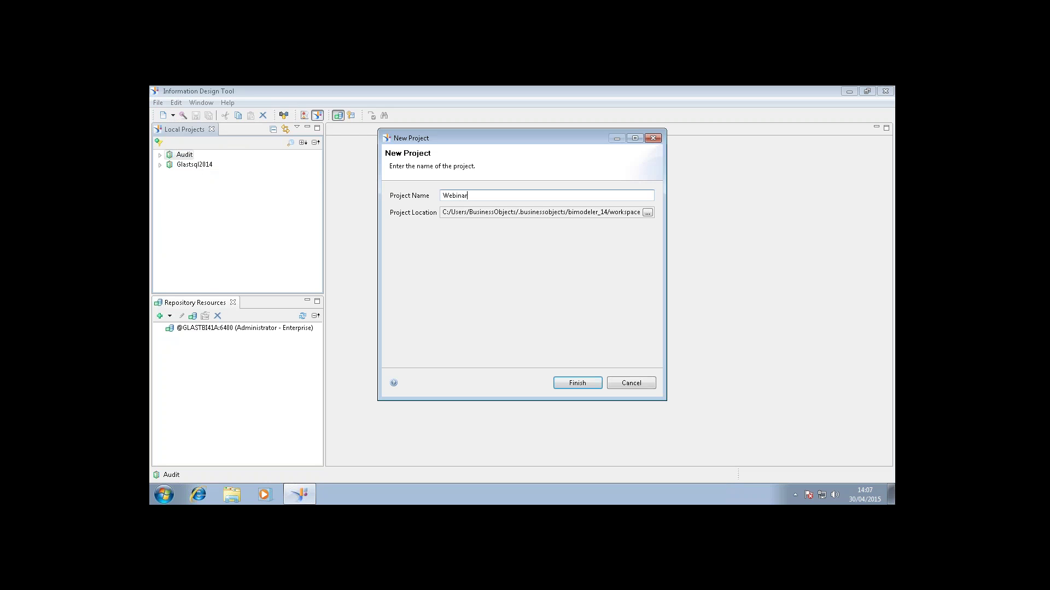
key(Return)
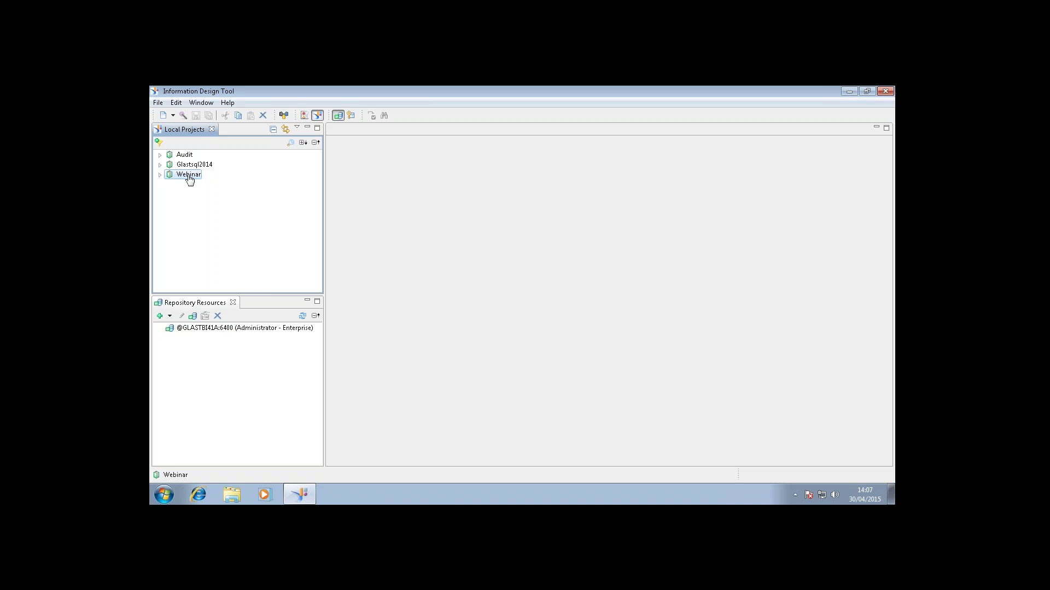
Start a new relational connection named Webinar1 in the Webinar project and advance to driver selection.
right_click(184, 180)
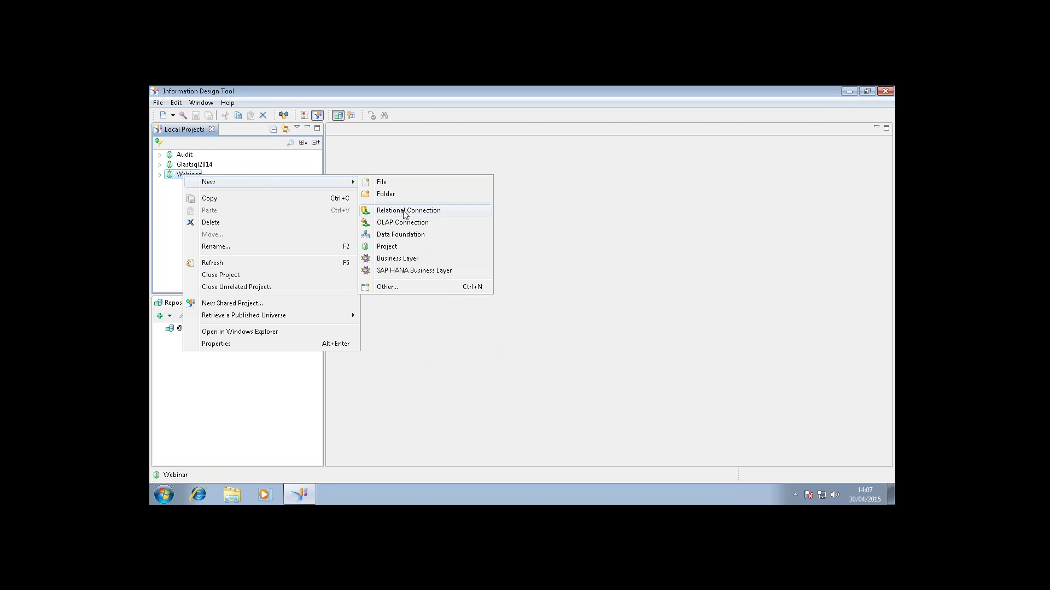
click(383, 214)
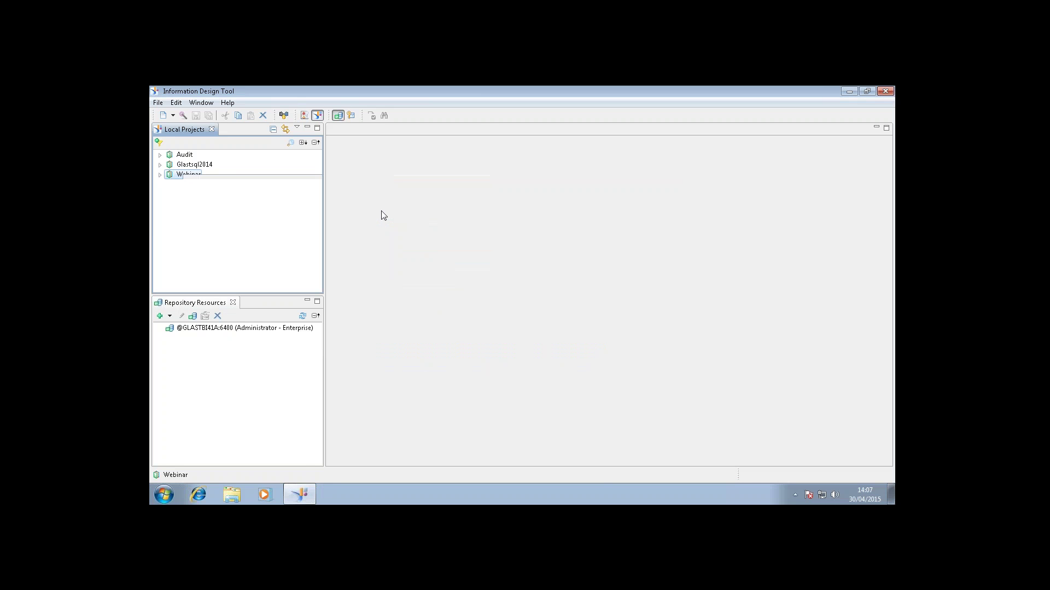
text(Webinar)
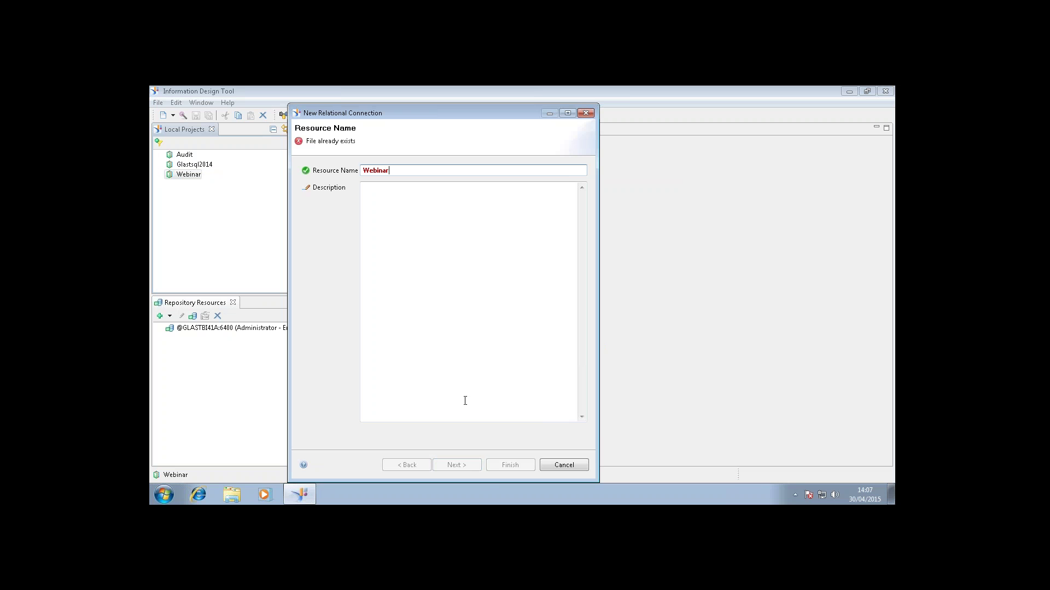
click(409, 219)
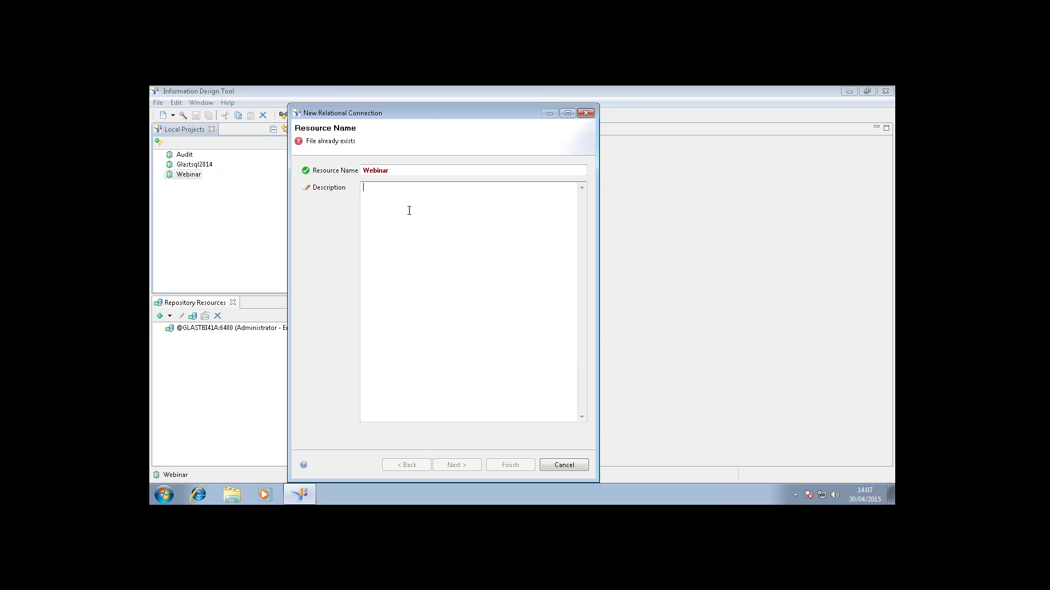
click(397, 170)
text(1)
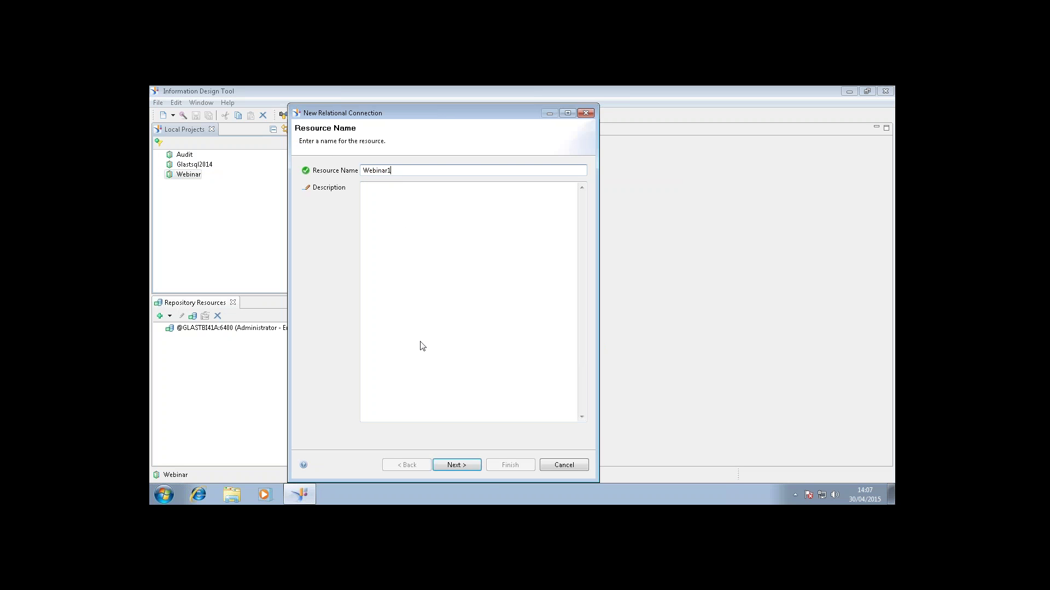
click(452, 466)
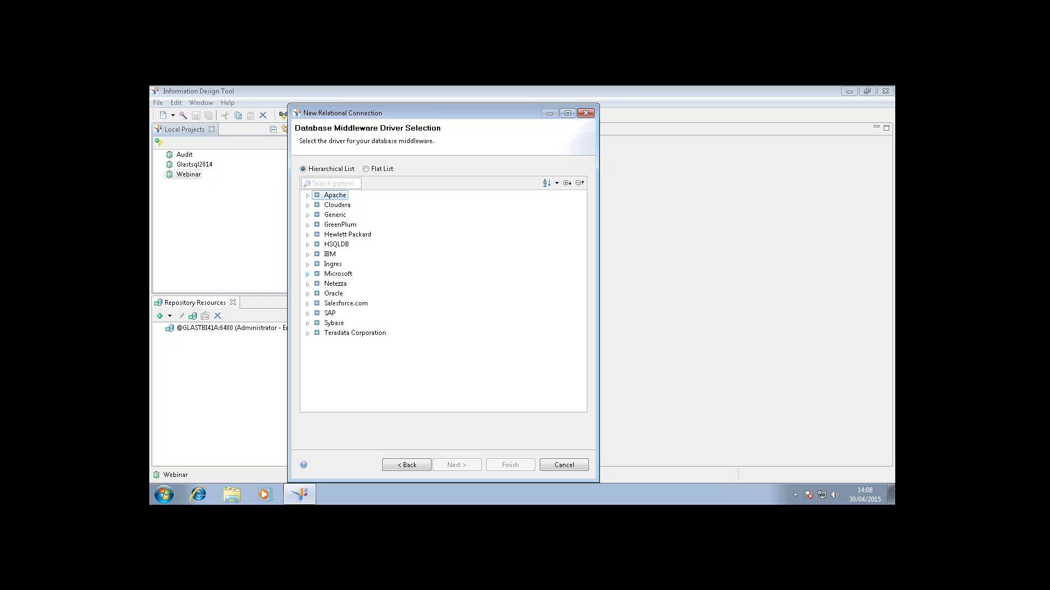
Choose the Microsoft MS SQL Server 2014 ODBC driver for the connection.
click(307, 275)
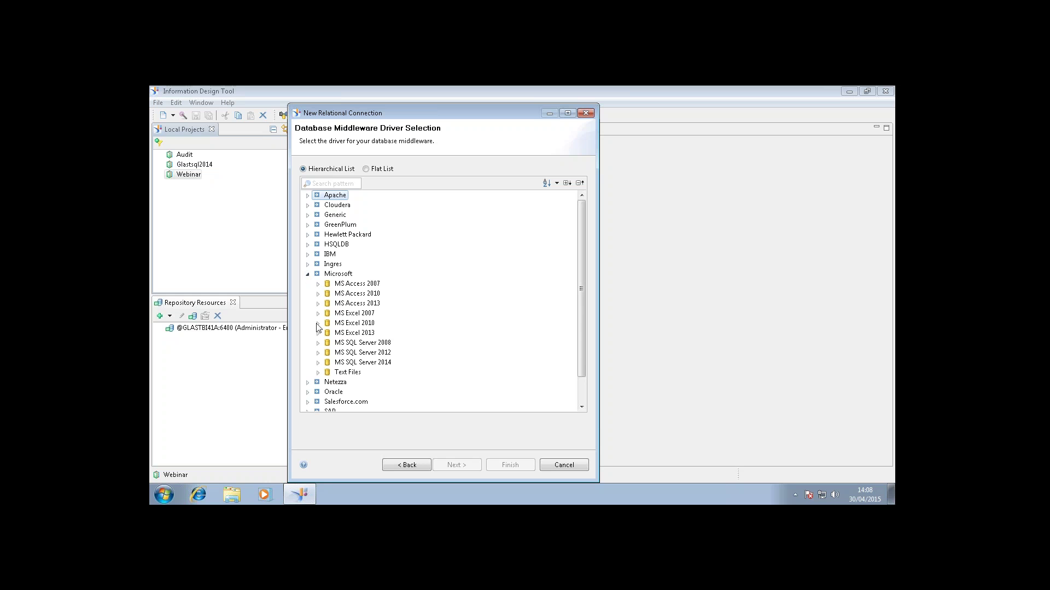
click(318, 363)
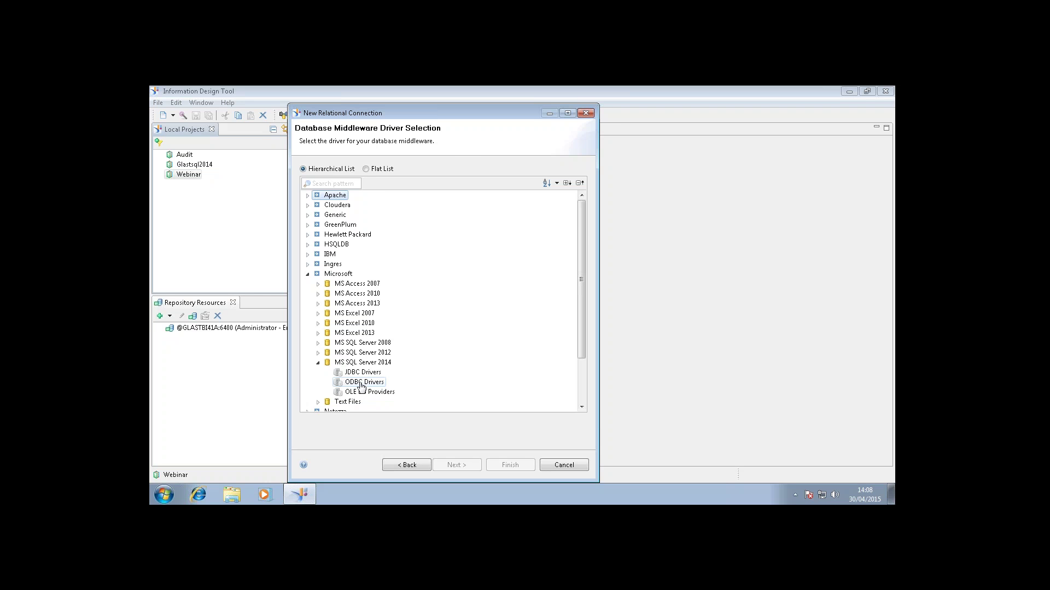
click(361, 386)
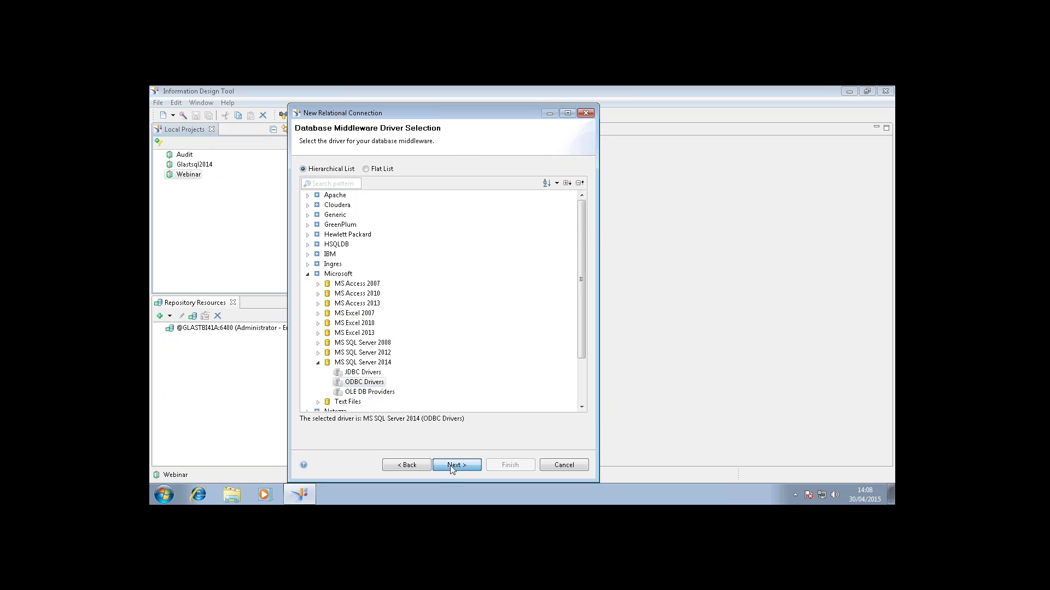
click(451, 465)
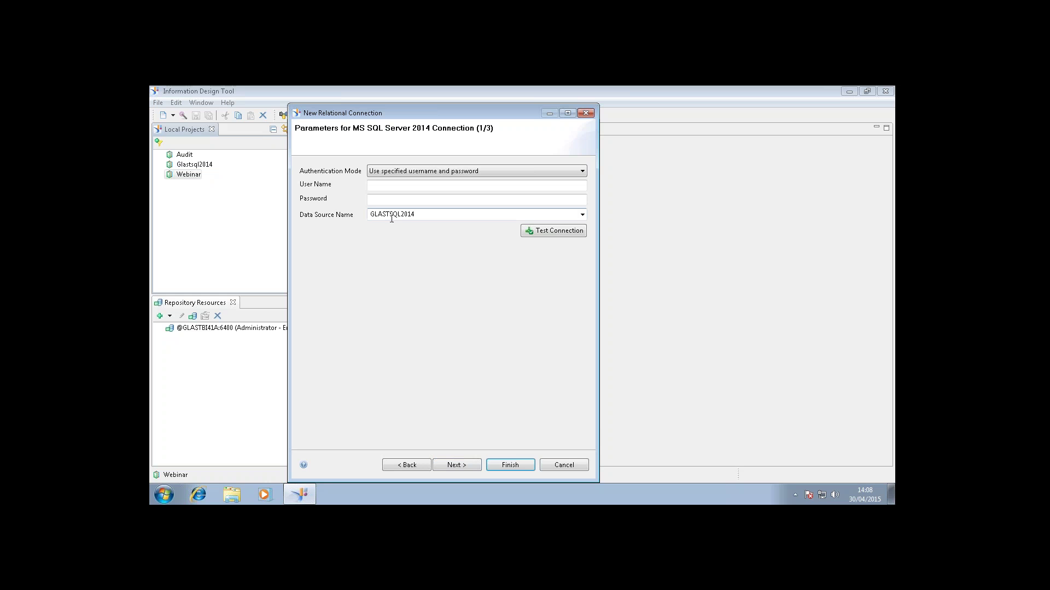
Enter the login user name and password, test the connection successfully, and finish the wizard.
click(376, 182)
text(Test)
key(Tab)
text(•••••••••)
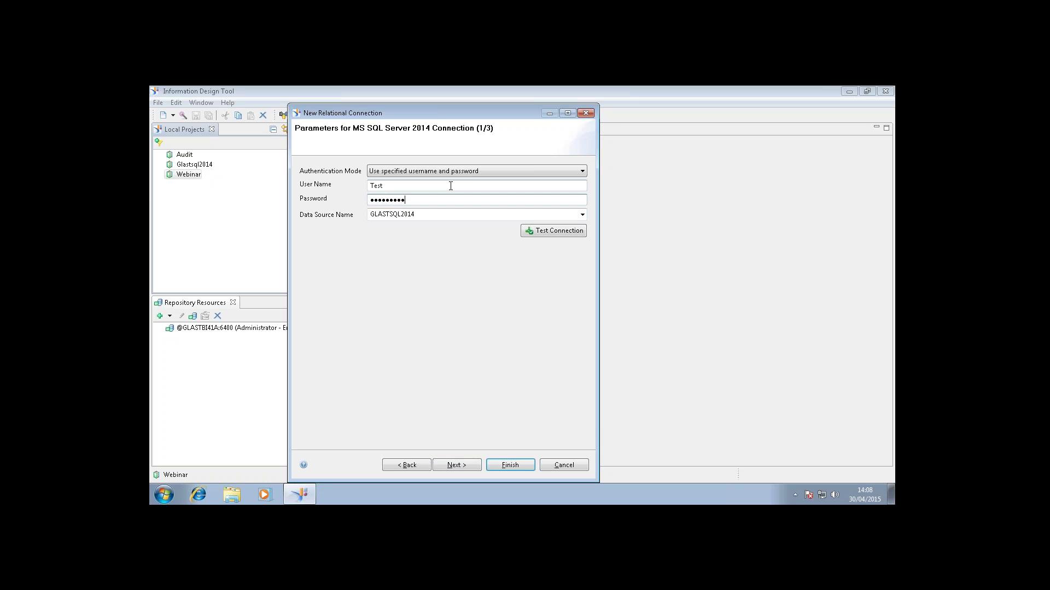
click(554, 232)
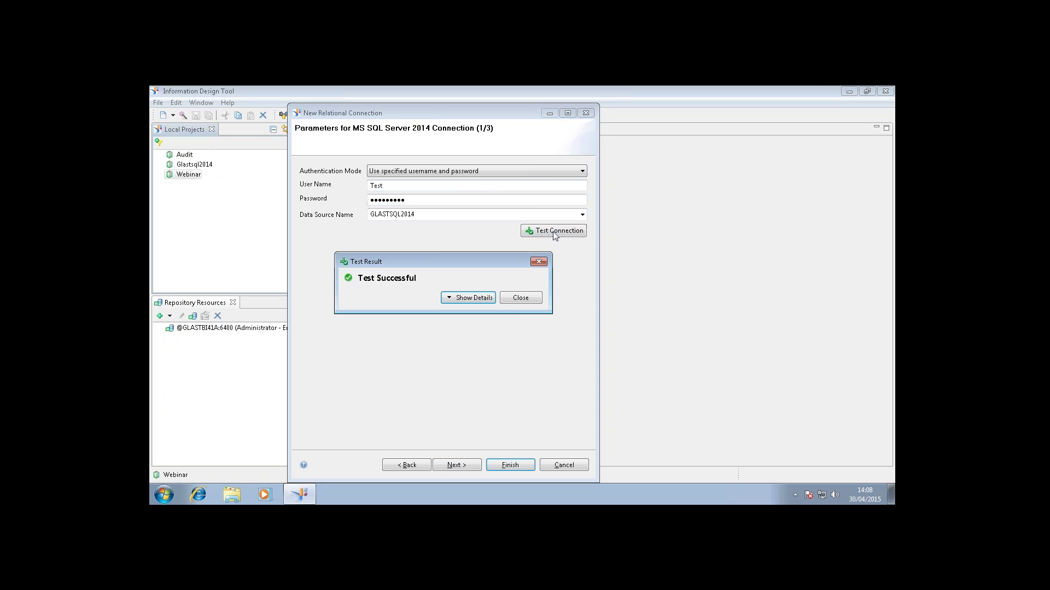
click(520, 297)
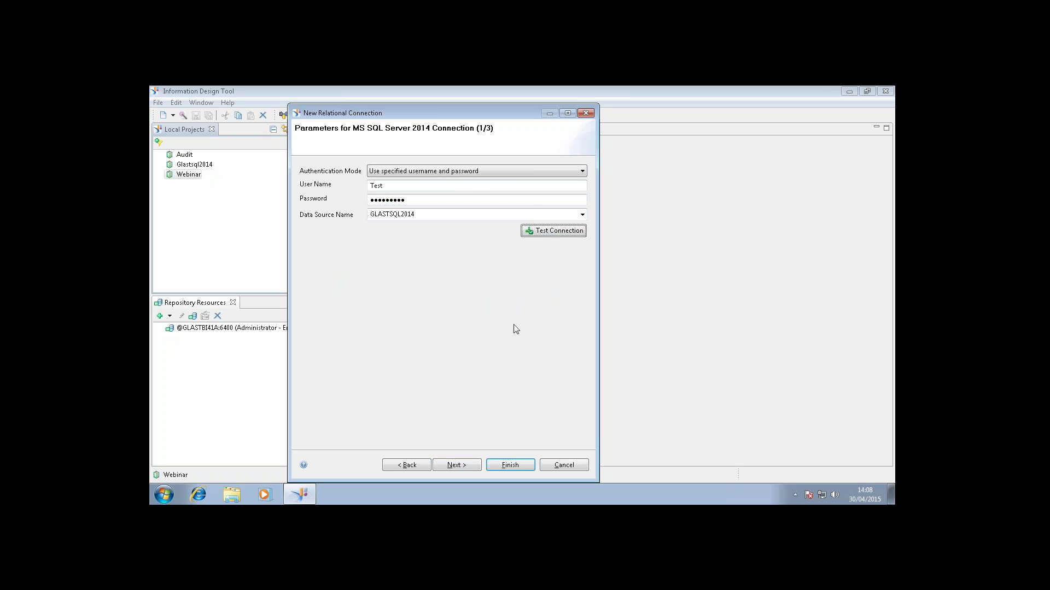
click(453, 466)
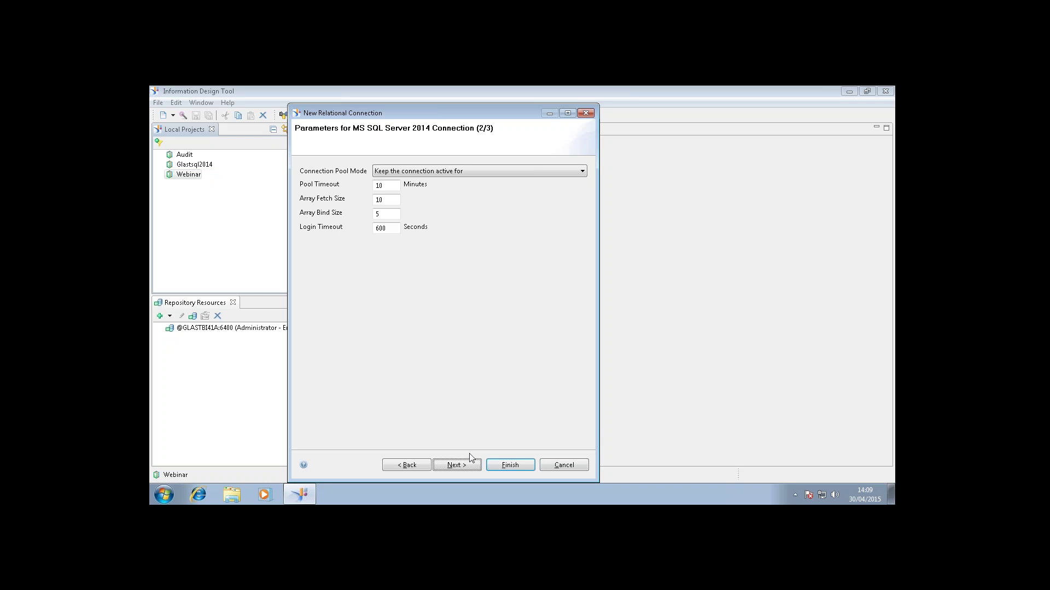
click(457, 465)
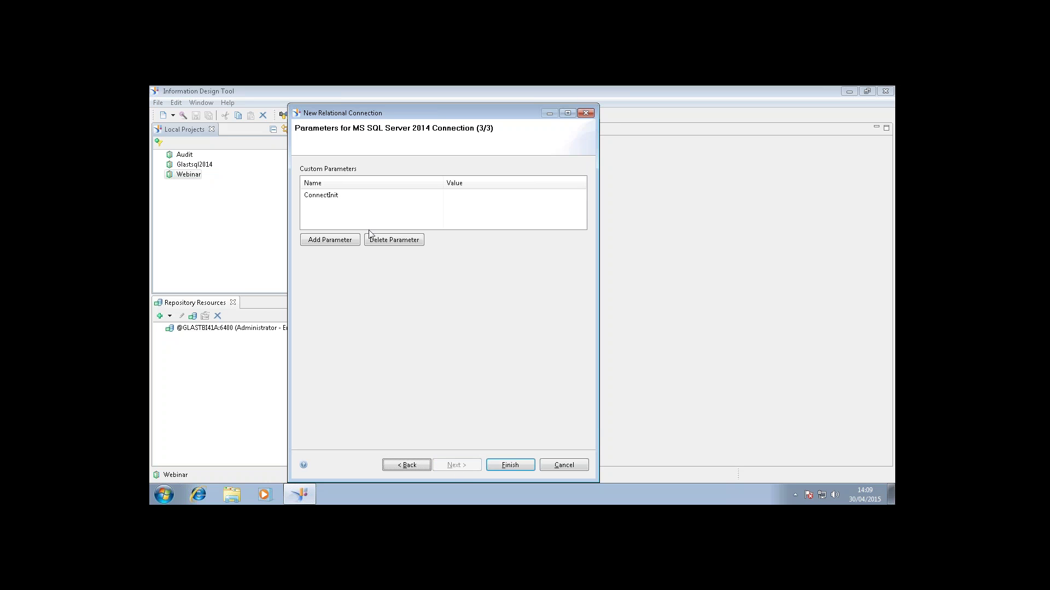
click(509, 466)
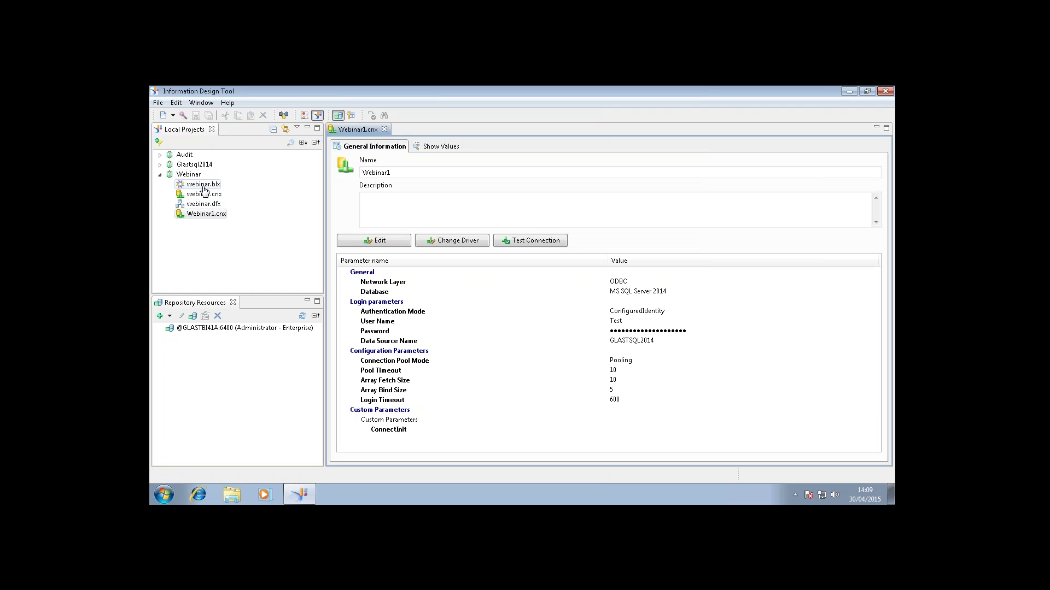
Delete the old webinar.blx, webinar.cnx and webinar.dfx files from the project.
click(203, 185)
shift+click(207, 204)
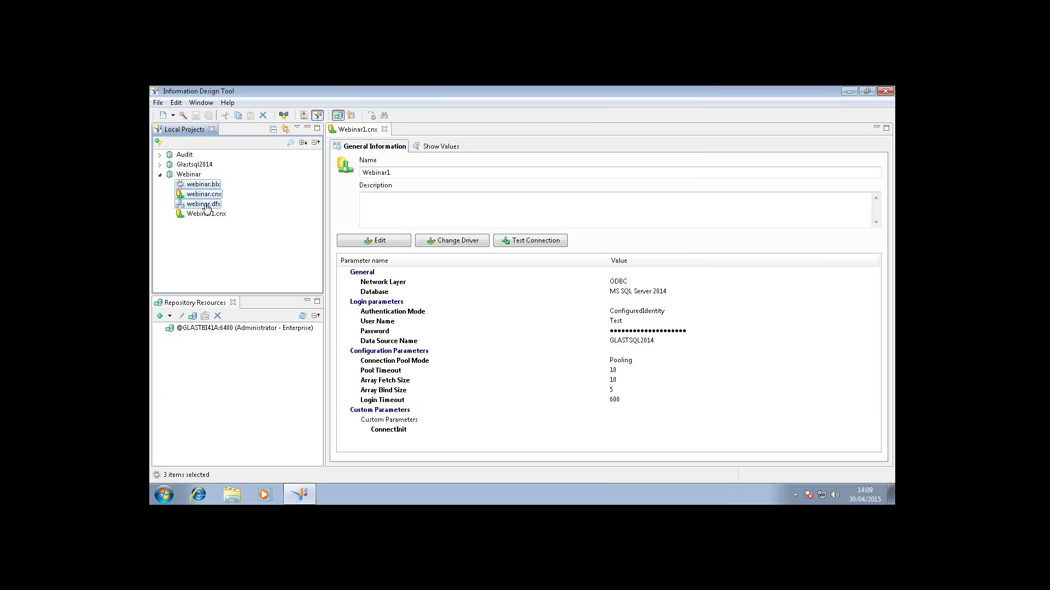
right_click(205, 205)
click(239, 253)
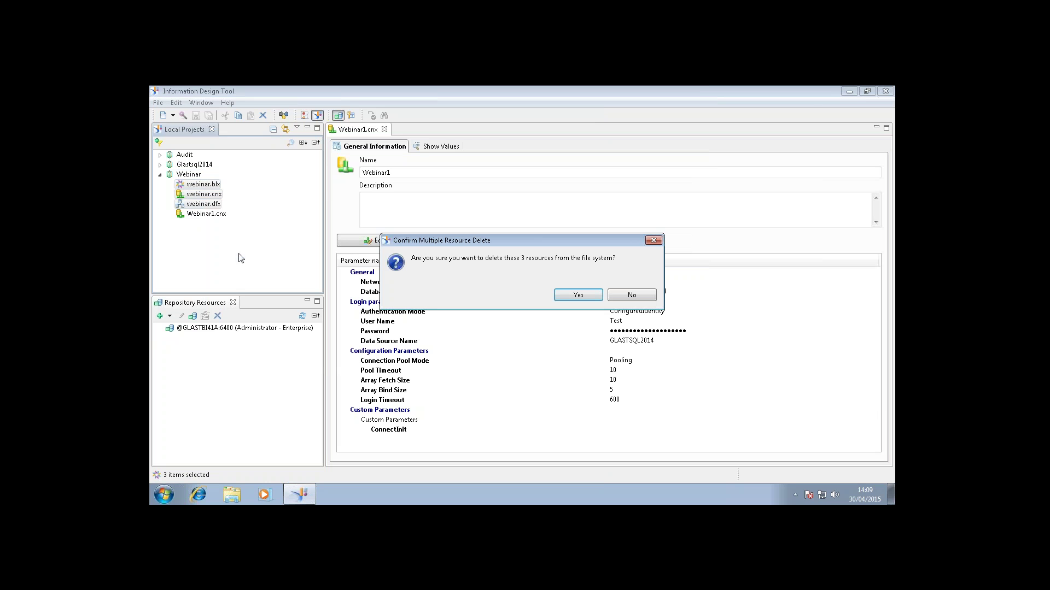
click(567, 297)
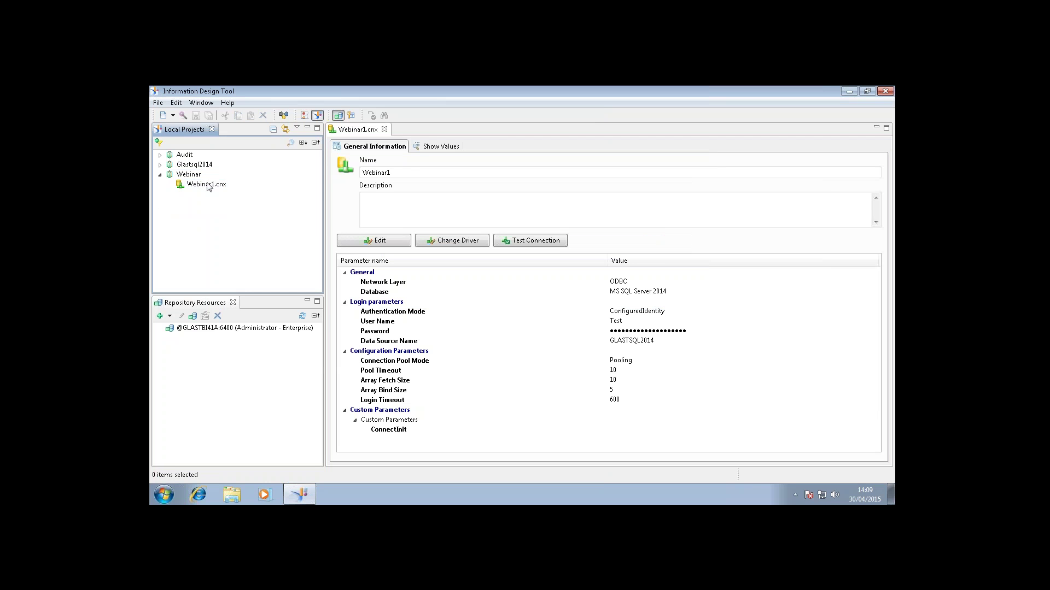
Select the remaining Webinar1.cnx connection and view its actions menu without choosing anything.
click(198, 186)
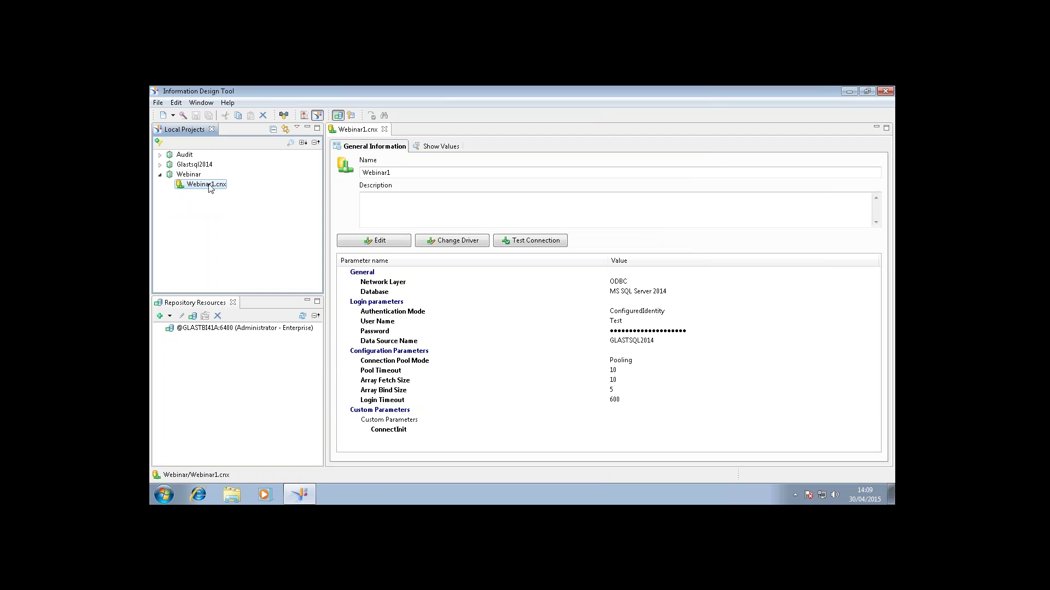
right_click(210, 188)
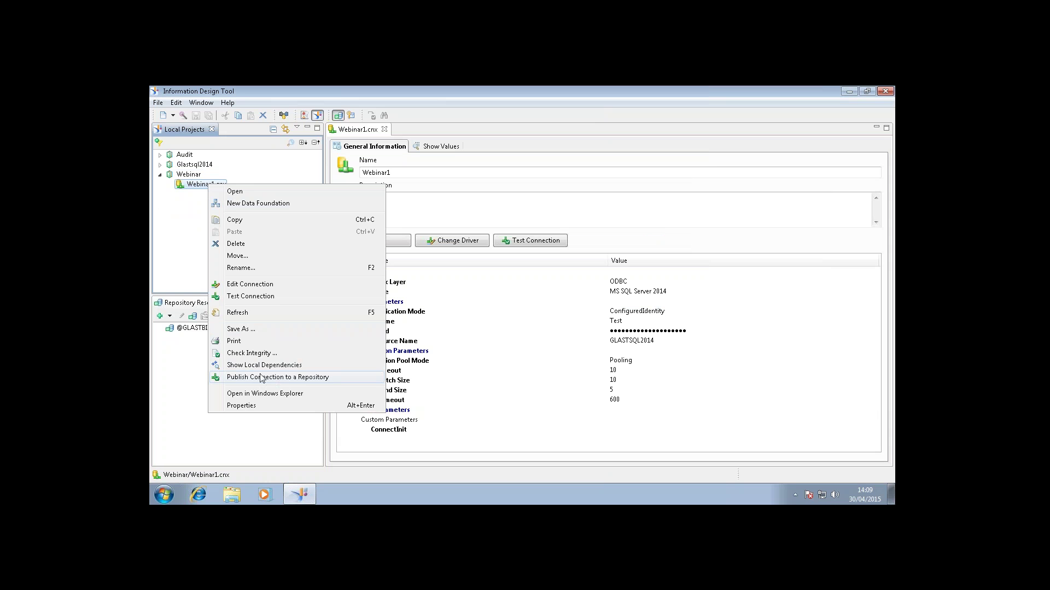
click(185, 218)
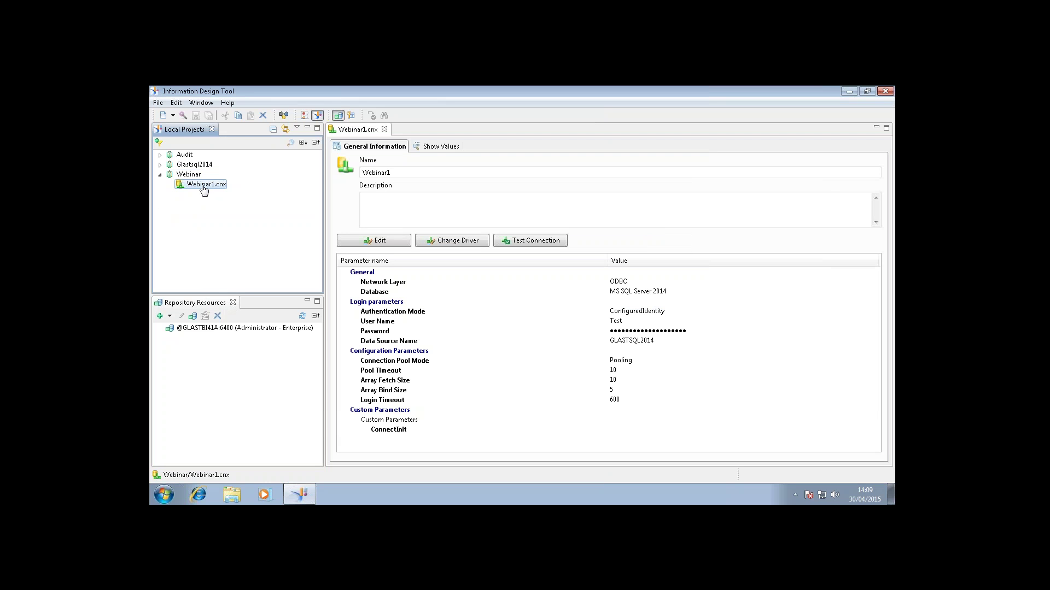
Create the Webinar1 data foundation from Webinar1.cnx and expand the connection to browse AdventureWorks.
right_click(203, 190)
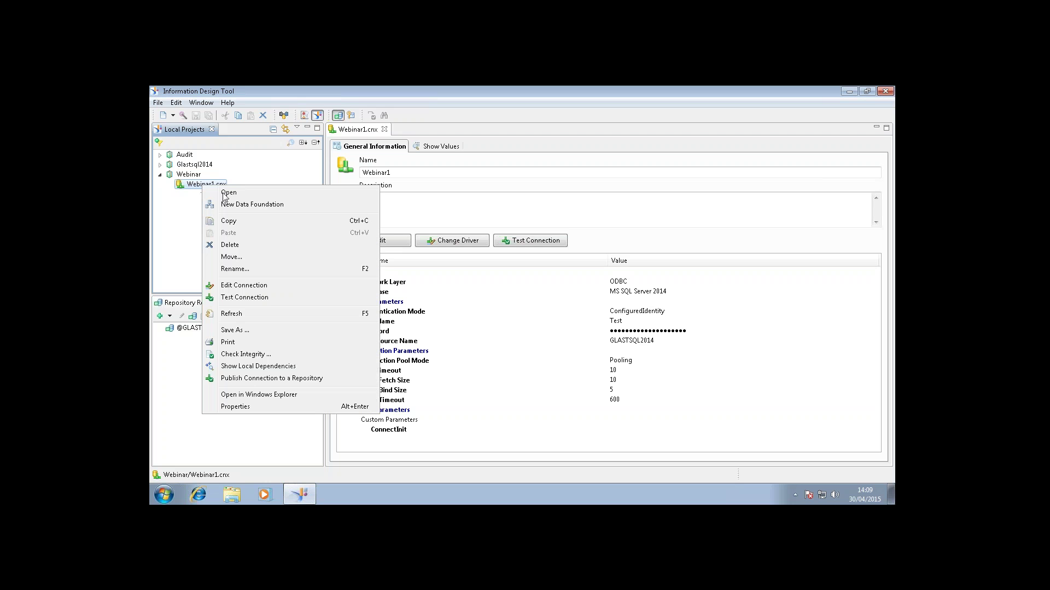
click(263, 207)
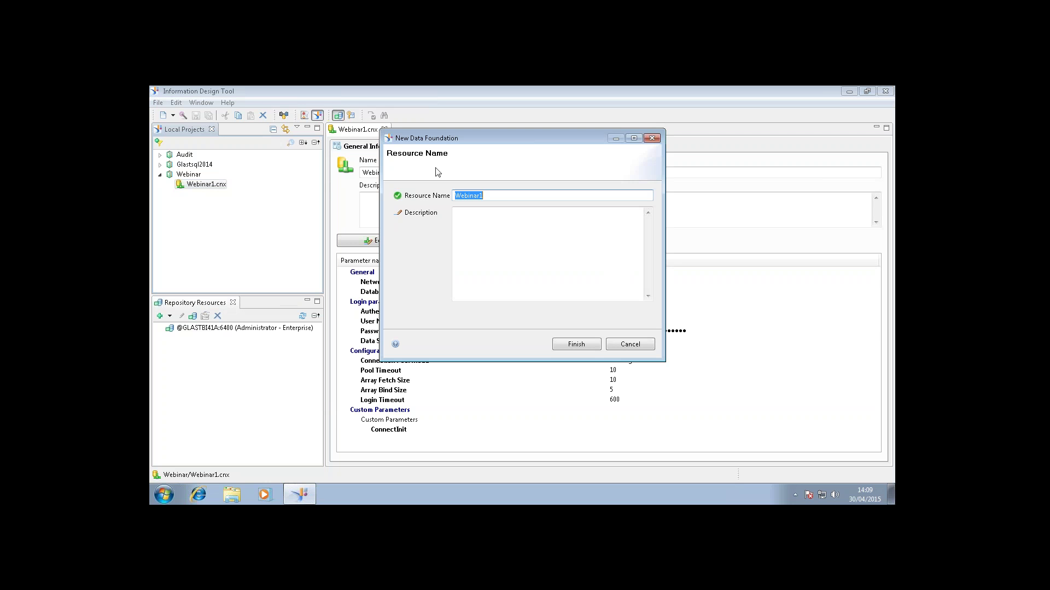
click(580, 344)
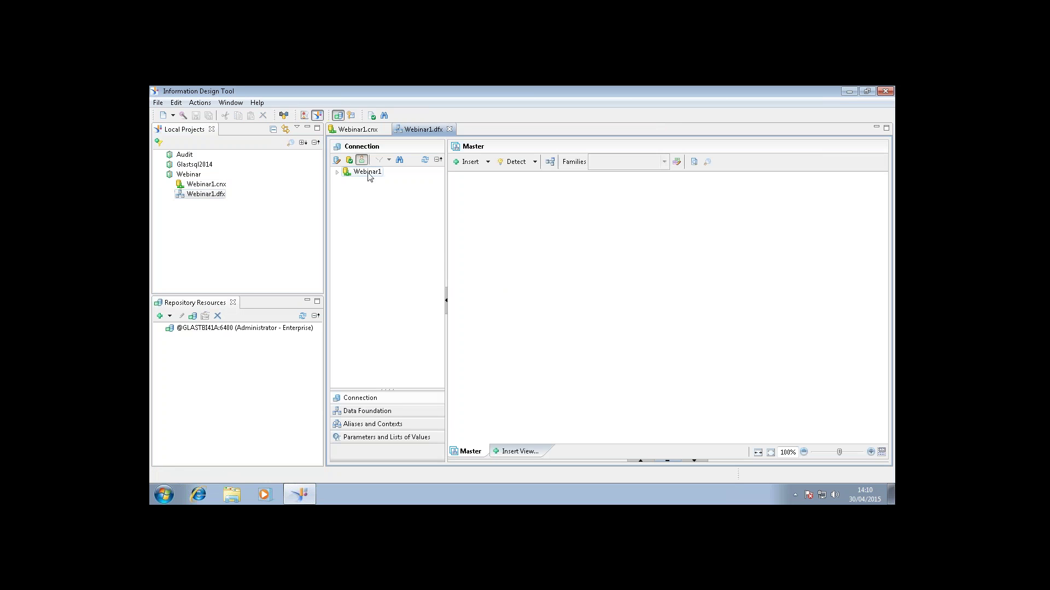
click(337, 172)
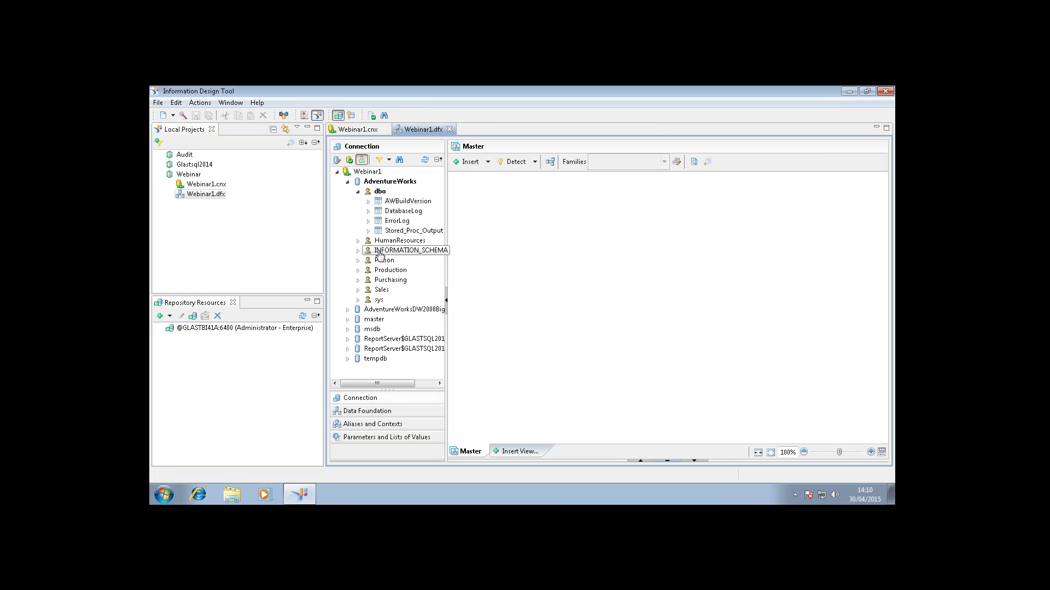
Add the SalesPerson and SalesTerritory tables from the Sales schema to the canvas.
drag(446, 262, 469, 262)
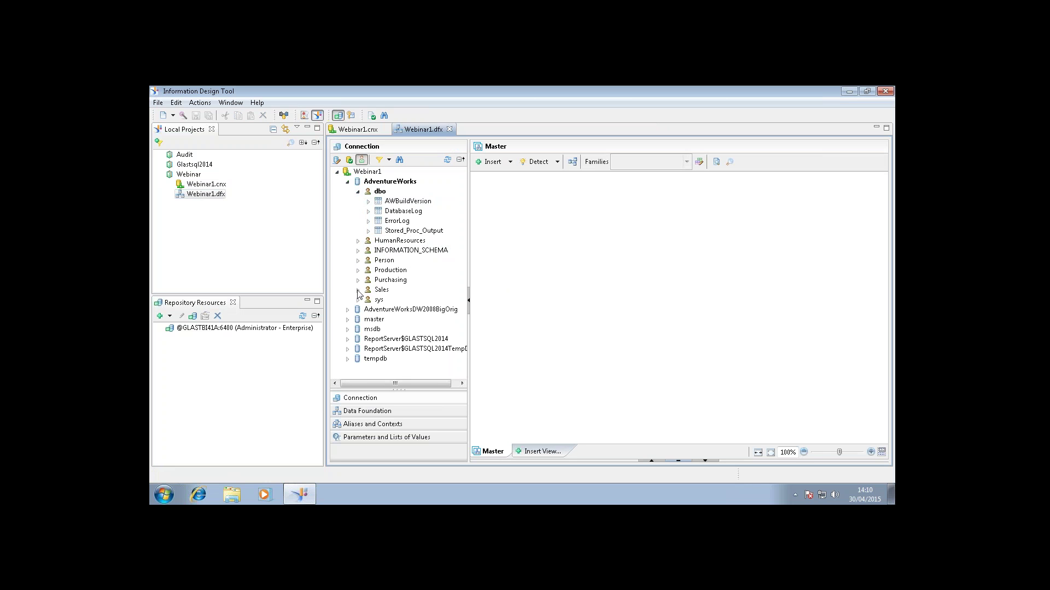
click(358, 290)
click(462, 362)
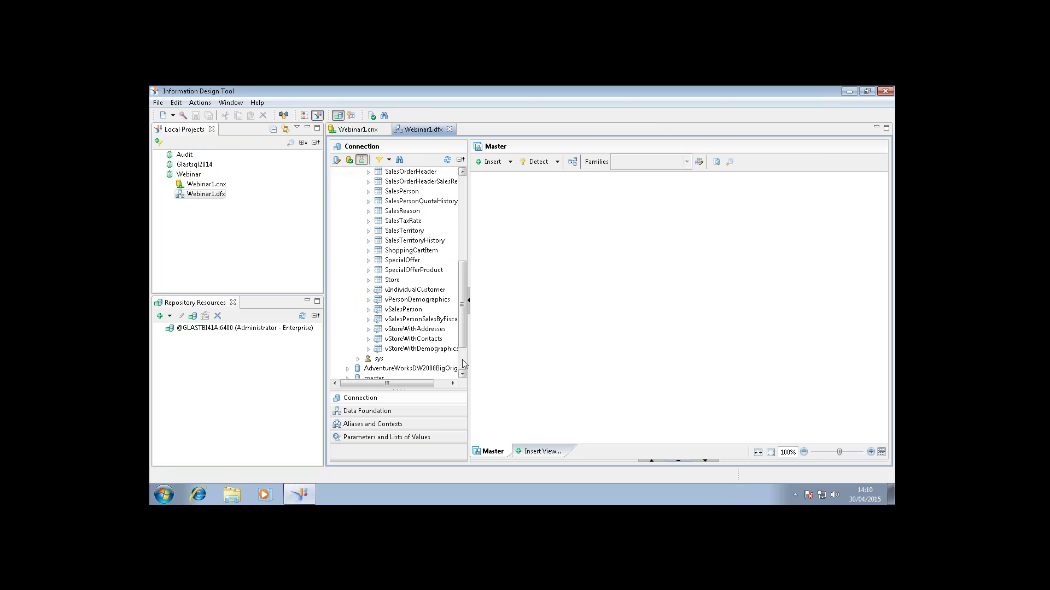
drag(402, 310, 421, 291)
drag(407, 193, 529, 200)
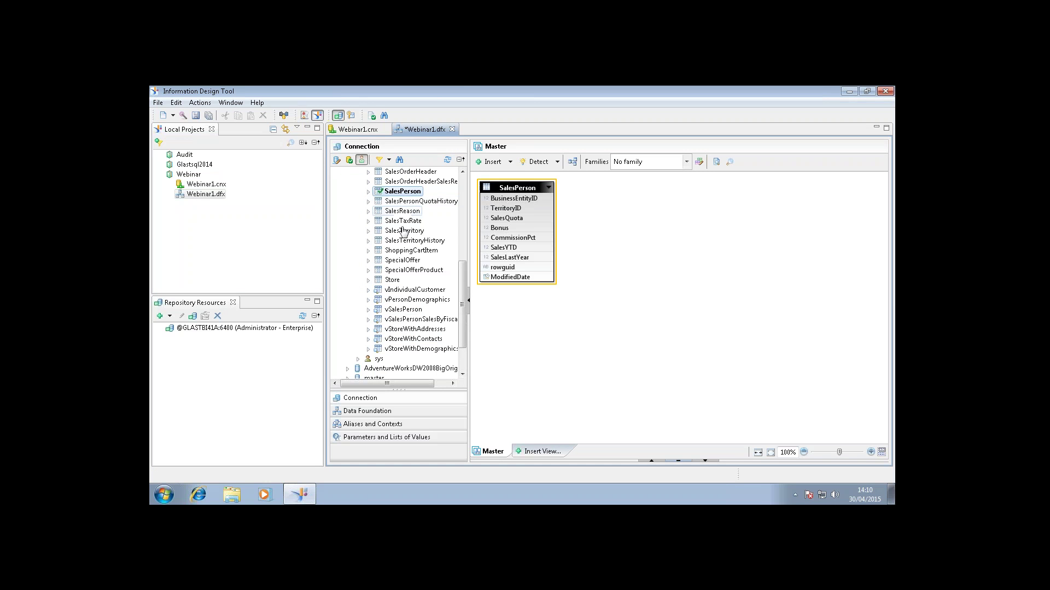
drag(405, 236, 623, 196)
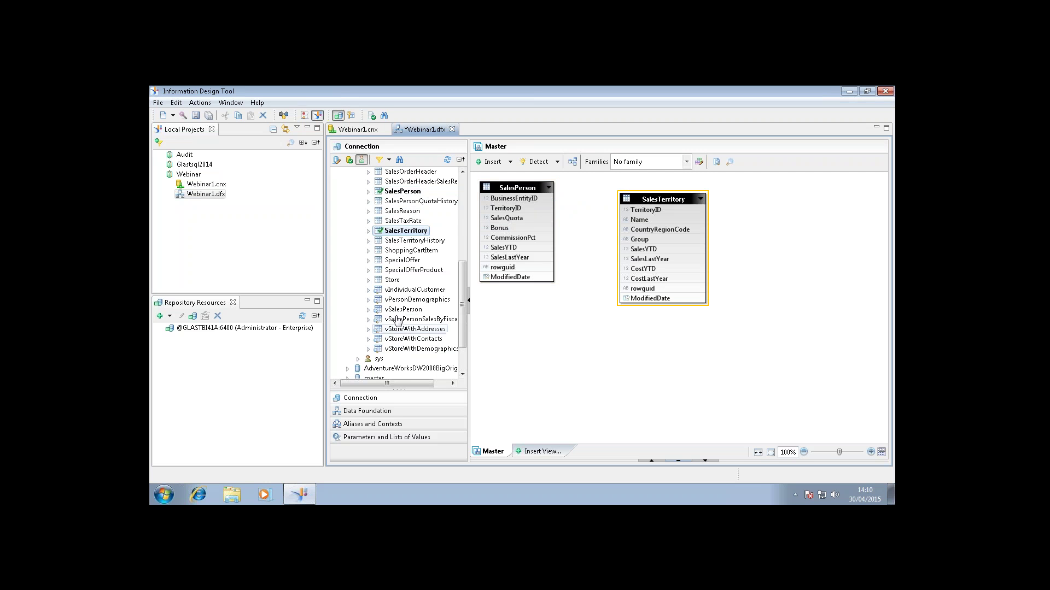
Add the vEmployee view from HumanResources and space SalesTerritory and vEmployee apart.
click(463, 185)
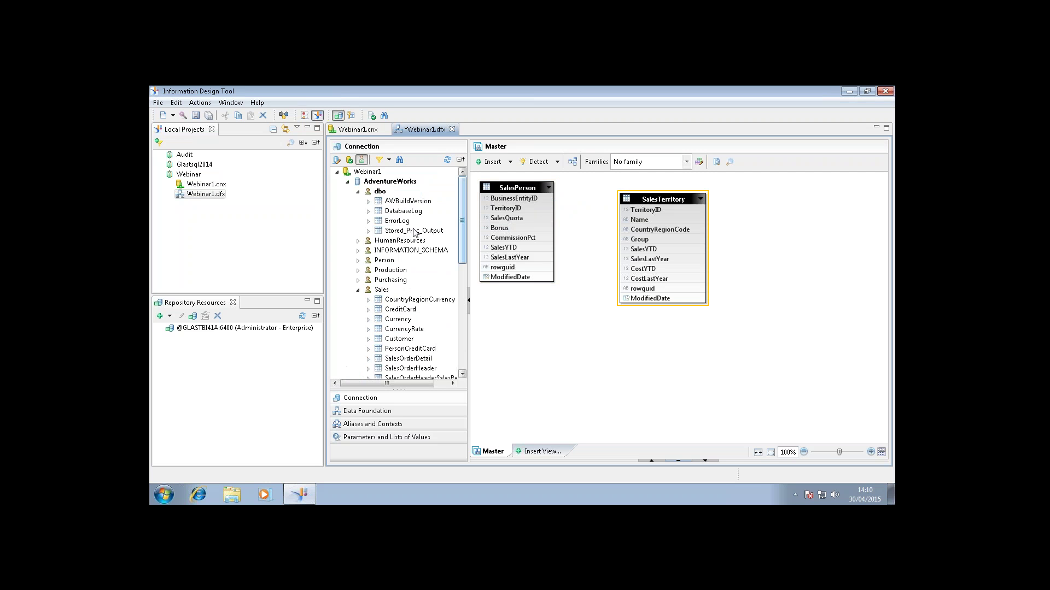
click(358, 290)
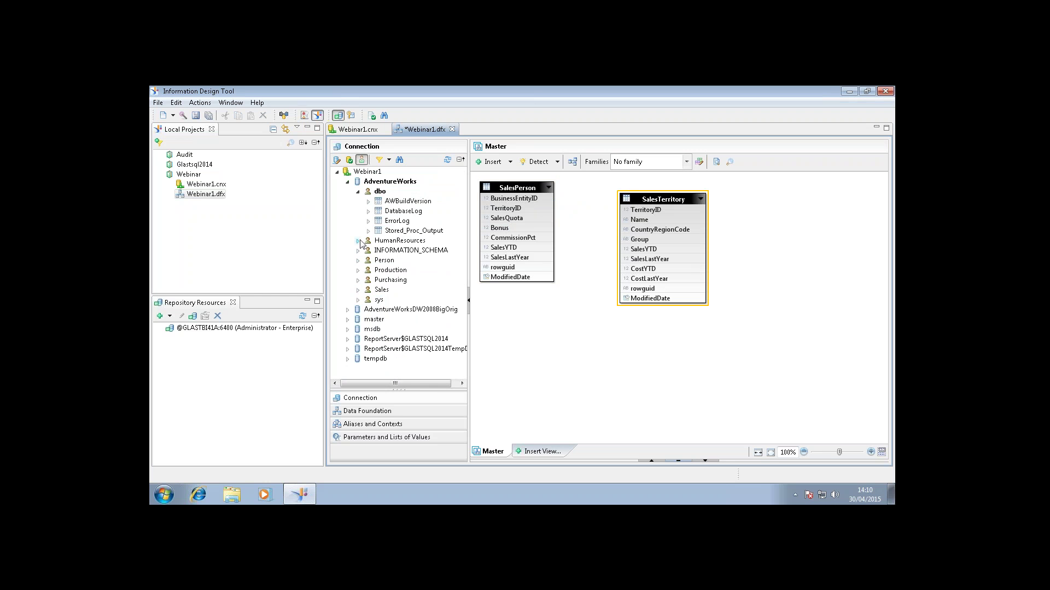
click(358, 241)
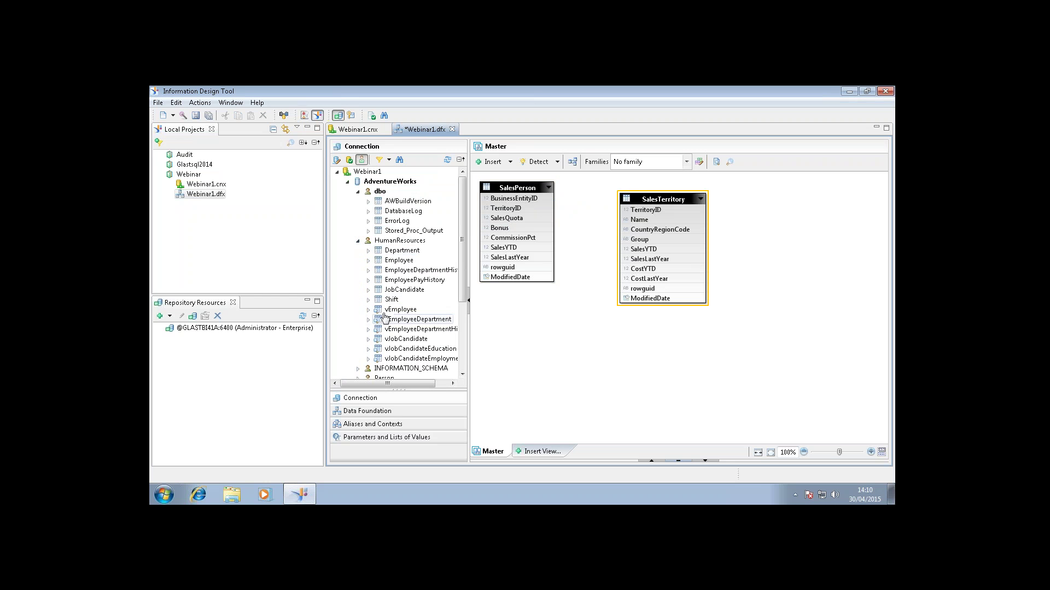
drag(401, 309, 561, 316)
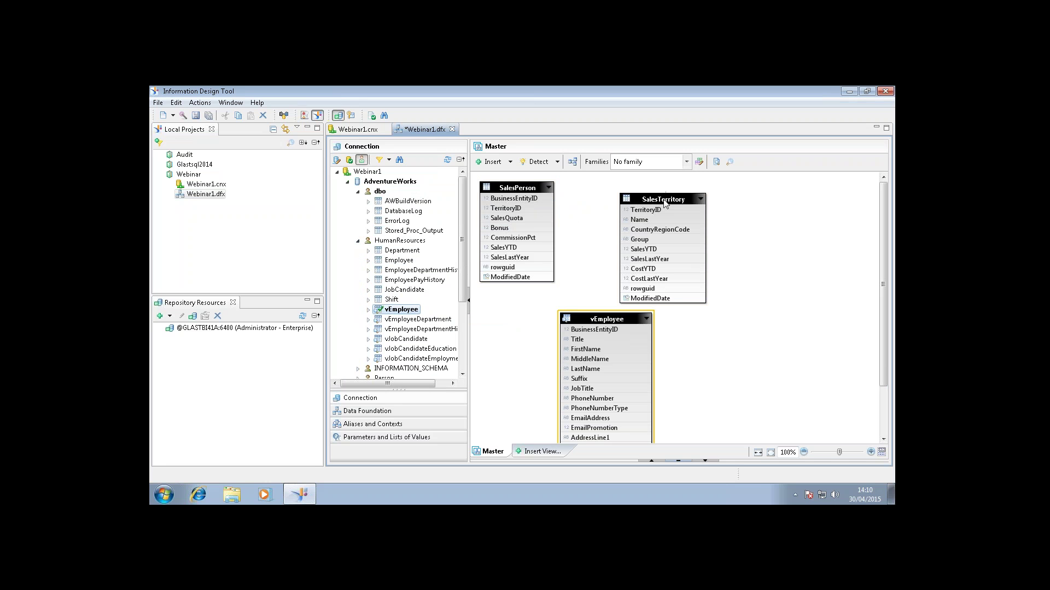
drag(671, 197, 743, 197)
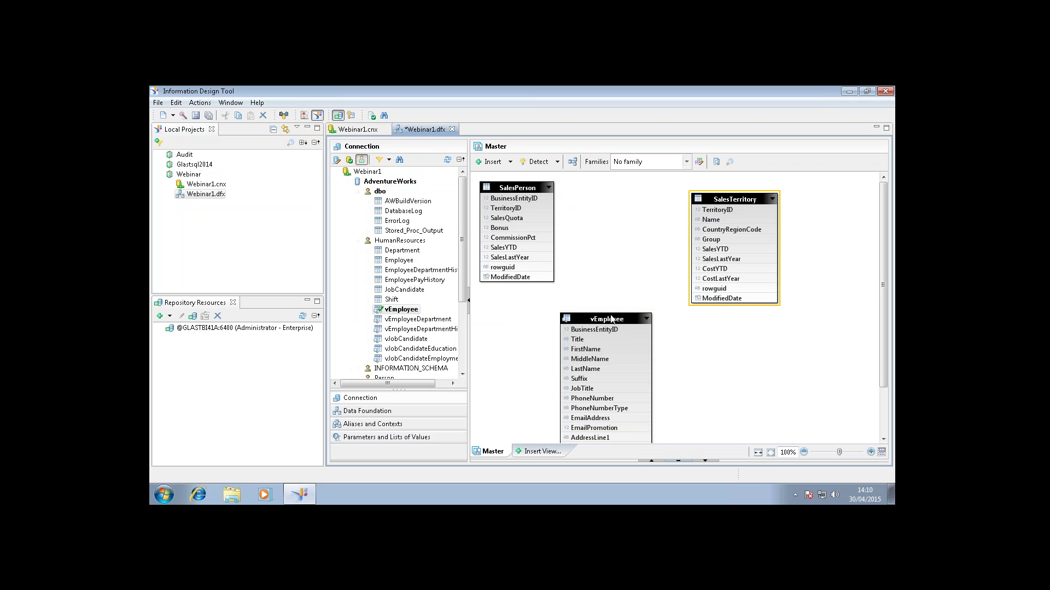
drag(615, 311, 638, 289)
click(505, 312)
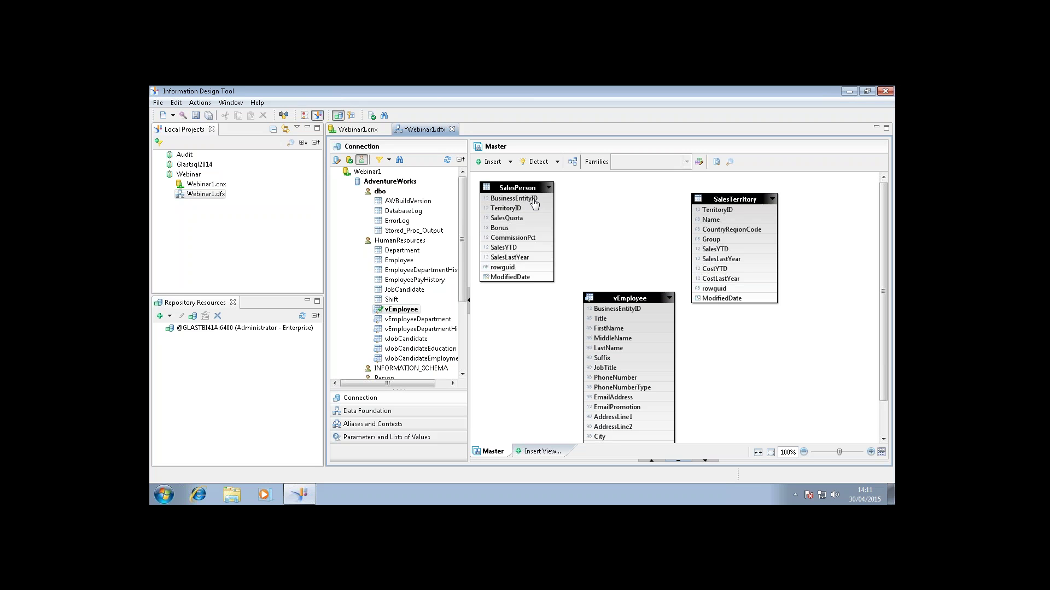
Join SalesPerson to vEmployee on BusinessEntityID with detected cardinality n,1.
mouse_move(539, 201)
mouse_down()
mouse_move(581, 278)
mouse_move(586, 313)
mouse_up()
double_click(569, 257)
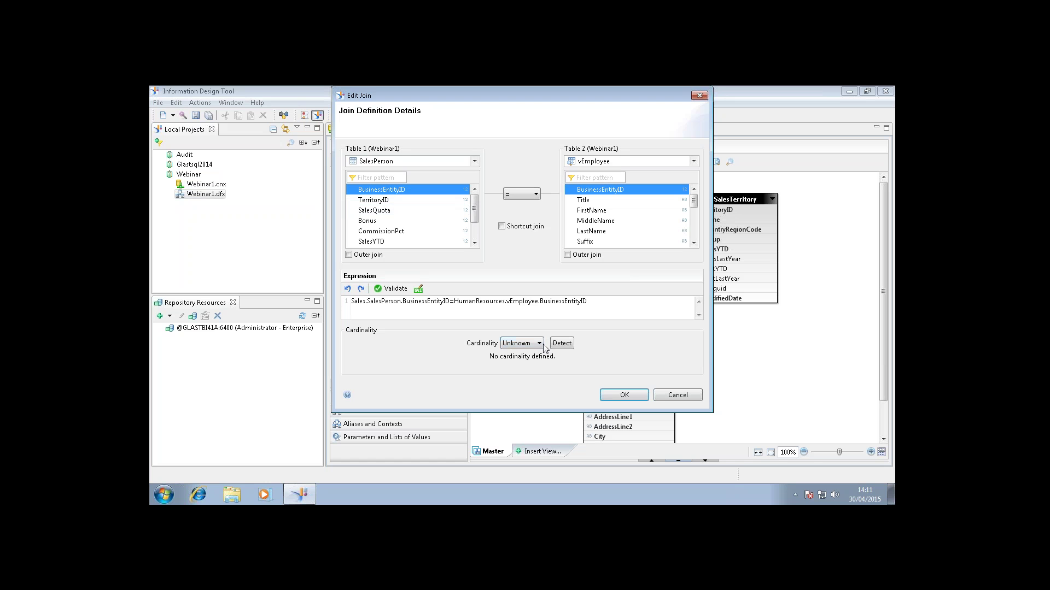
click(563, 345)
click(563, 344)
click(613, 396)
click(647, 234)
Join SalesPerson to SalesTerritory on TerritoryID with detected cardinality.
mouse_move(518, 211)
mouse_down()
mouse_move(663, 220)
mouse_move(705, 211)
mouse_up()
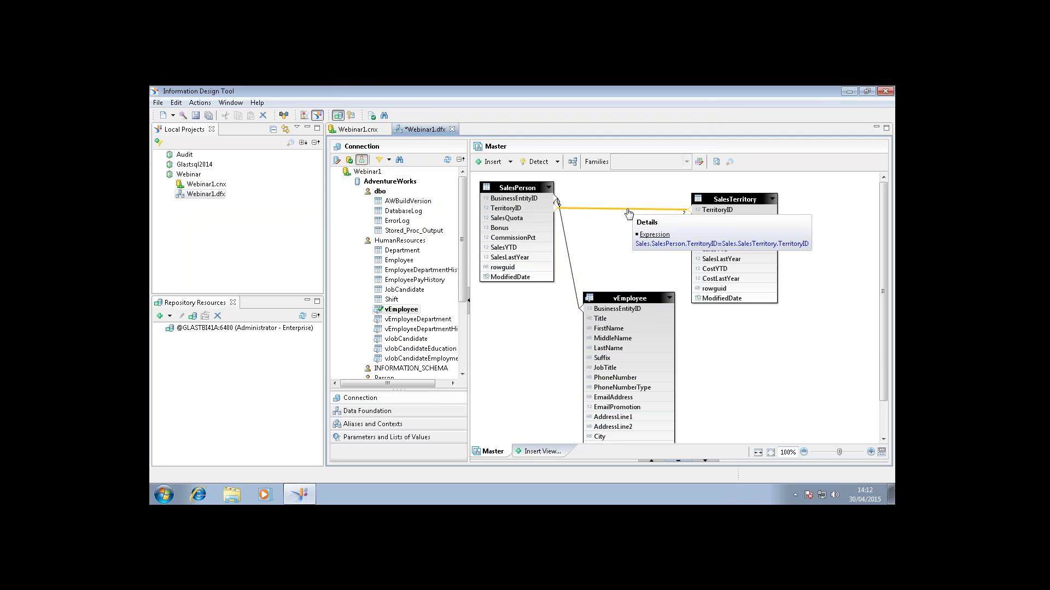
double_click(628, 210)
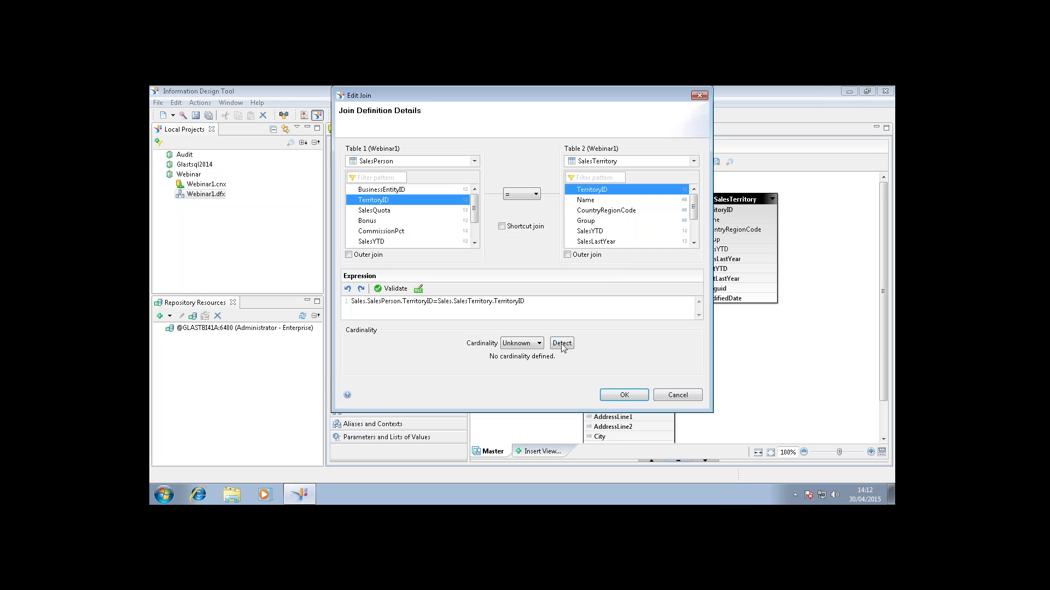
click(566, 343)
click(620, 394)
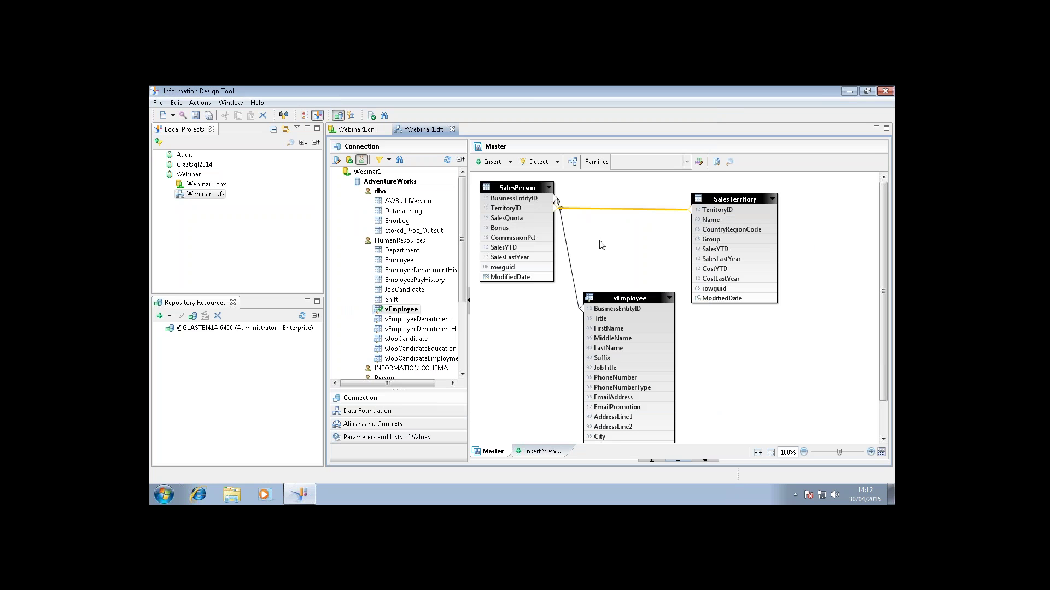
Collapse vEmployee and SalesTerritory to their key columns, stack them beside SalesPerson, and save.
click(669, 299)
click(774, 200)
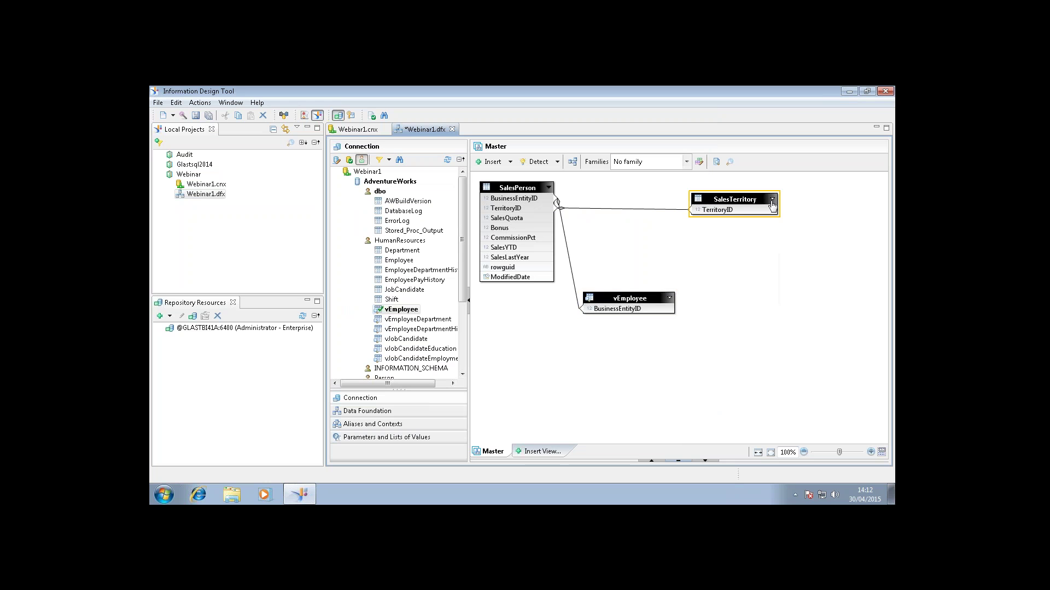
drag(749, 199, 651, 395)
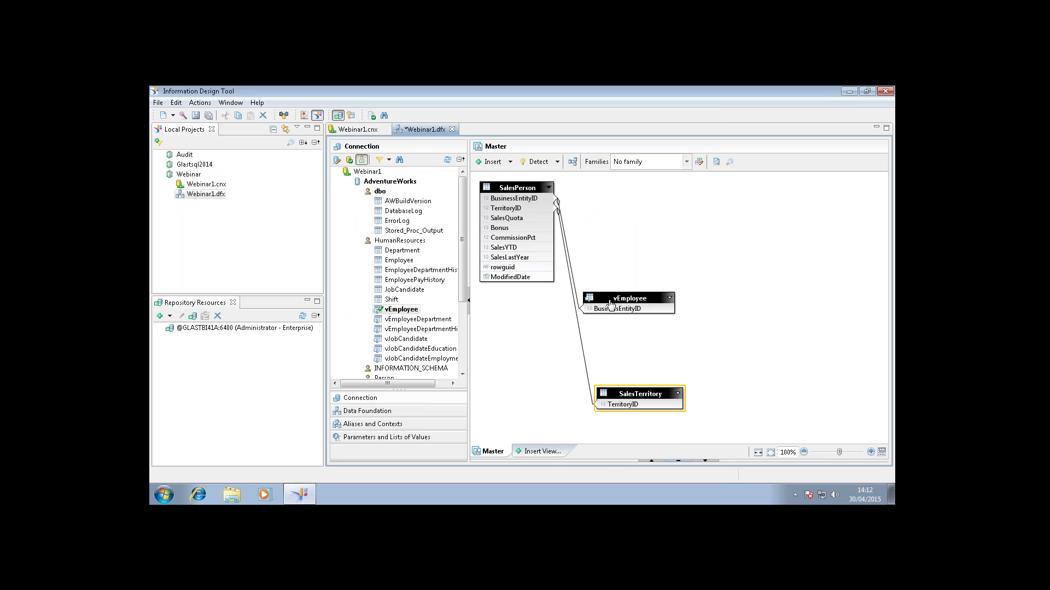
drag(608, 298, 638, 206)
drag(624, 392, 641, 253)
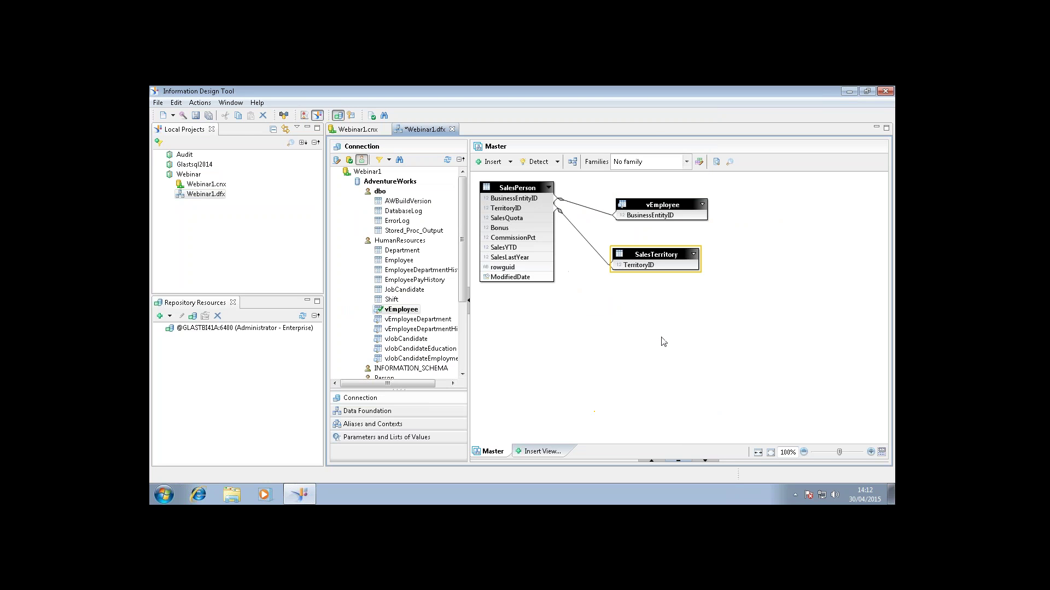
click(660, 338)
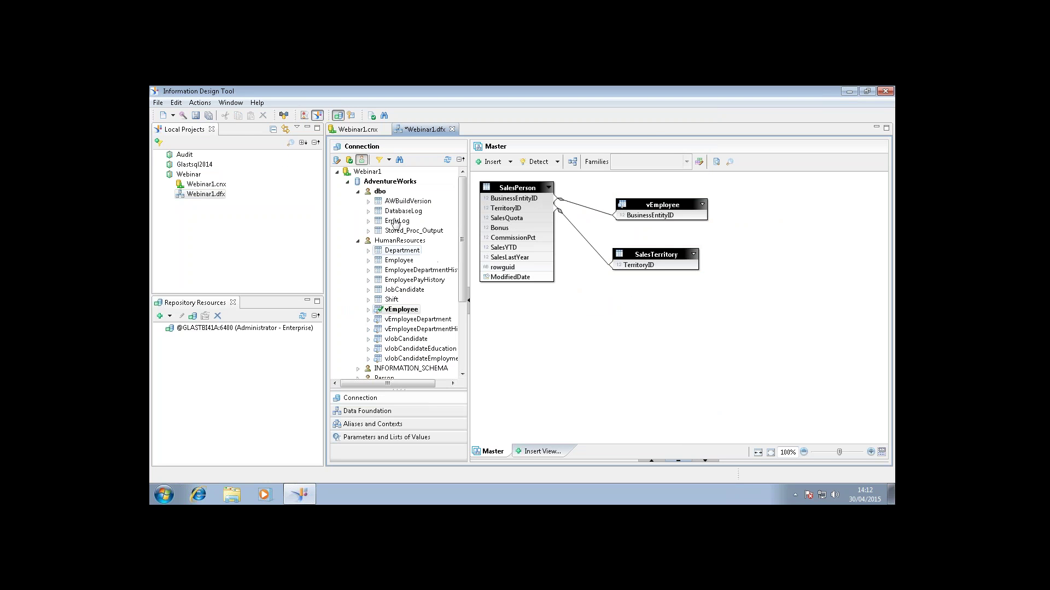
click(197, 115)
Generate a new Webinar1 business layer from Webinar1.dfx, accepting the wizard defaults.
right_click(201, 195)
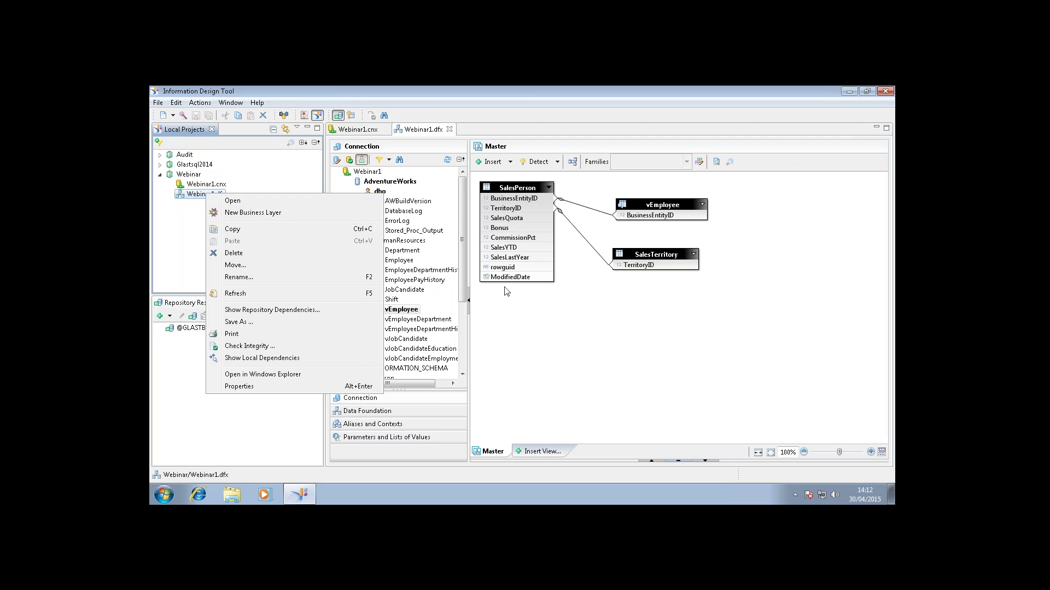
click(251, 214)
click(579, 344)
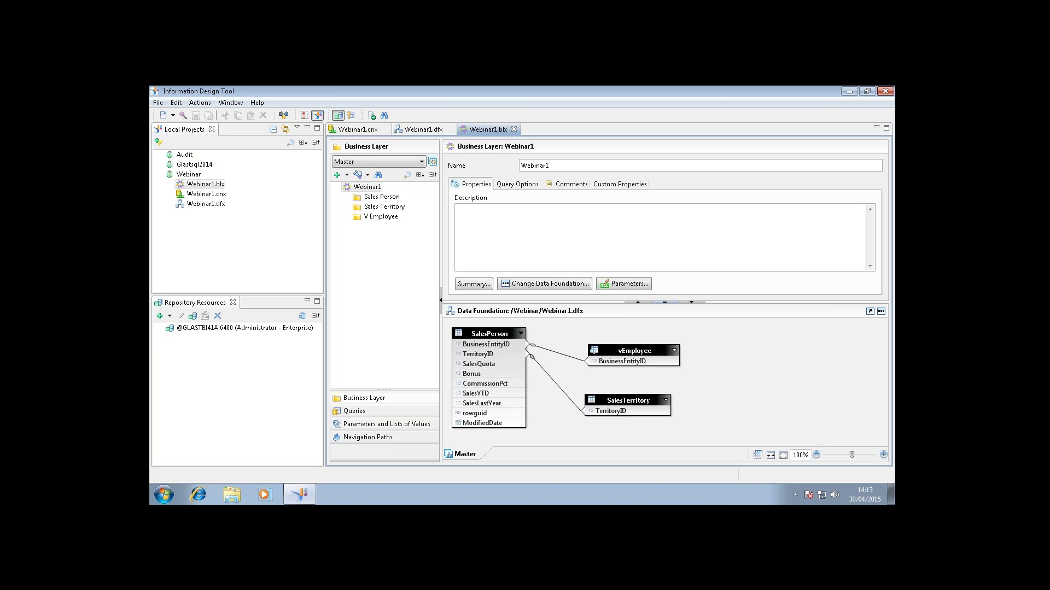
click(462, 216)
click(422, 132)
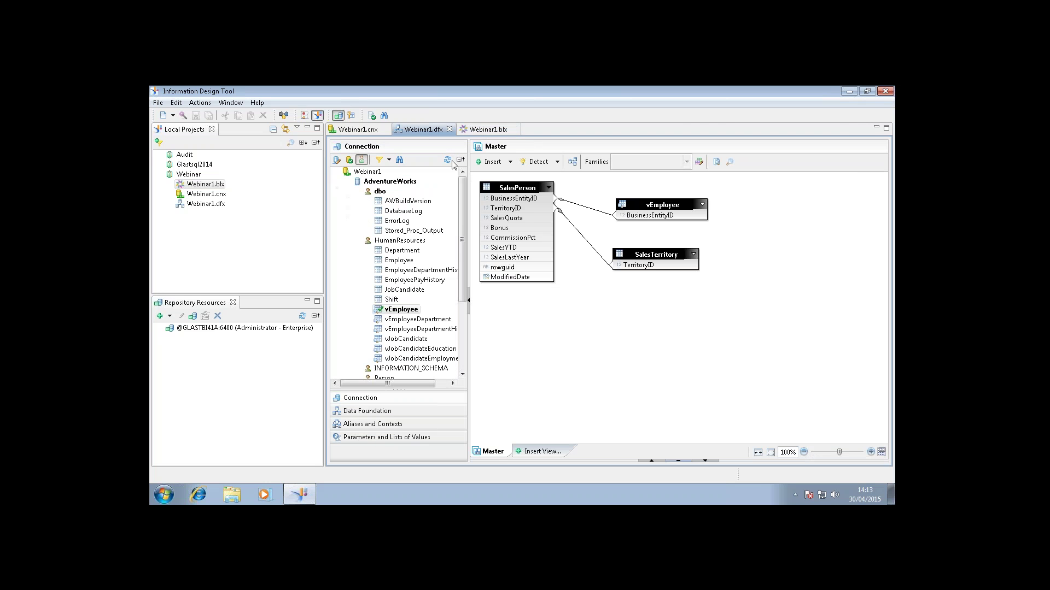
click(488, 131)
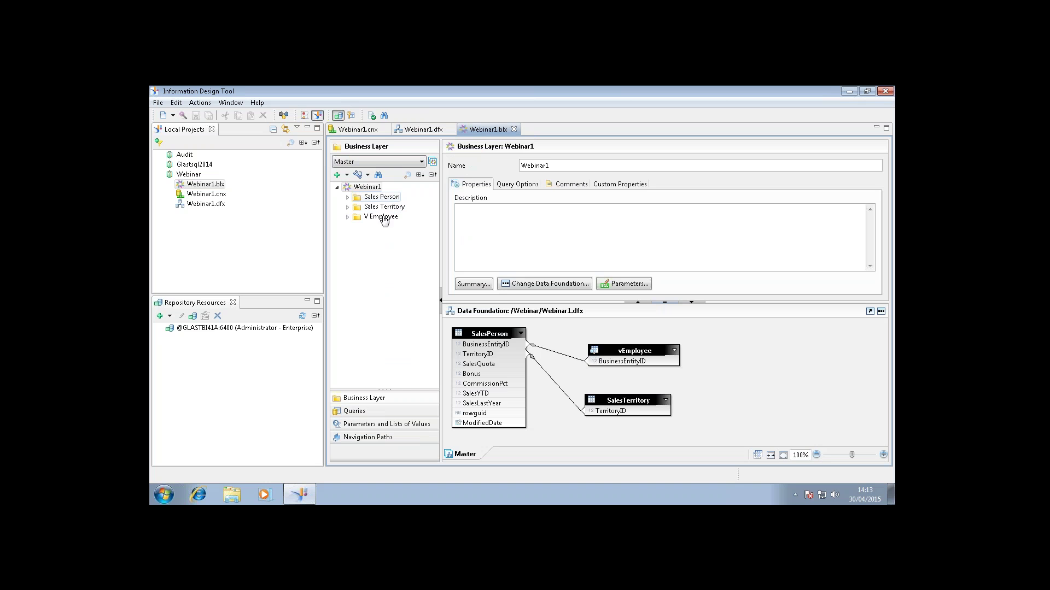
click(348, 198)
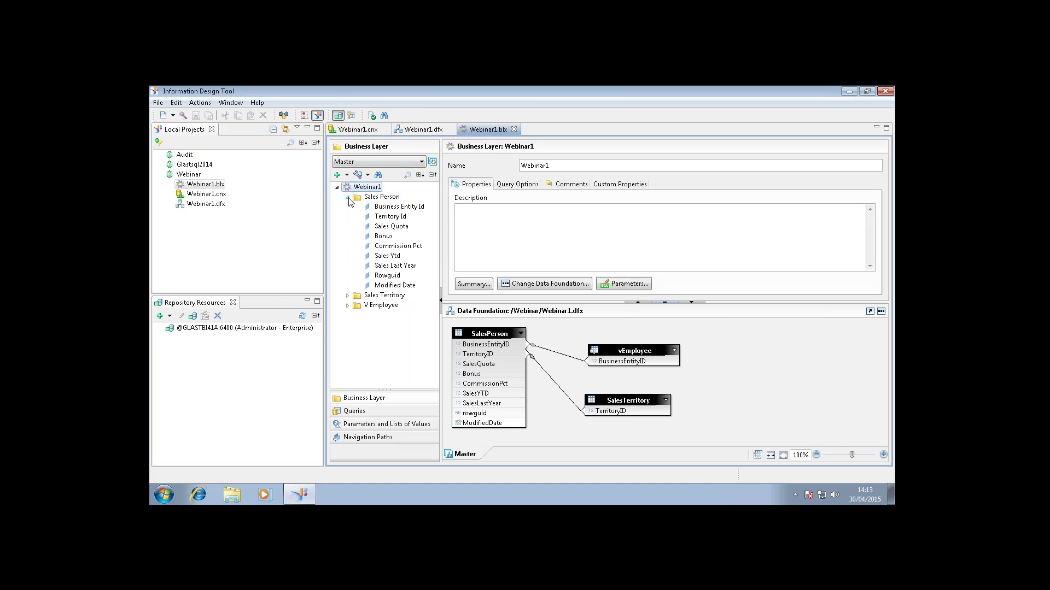
click(348, 198)
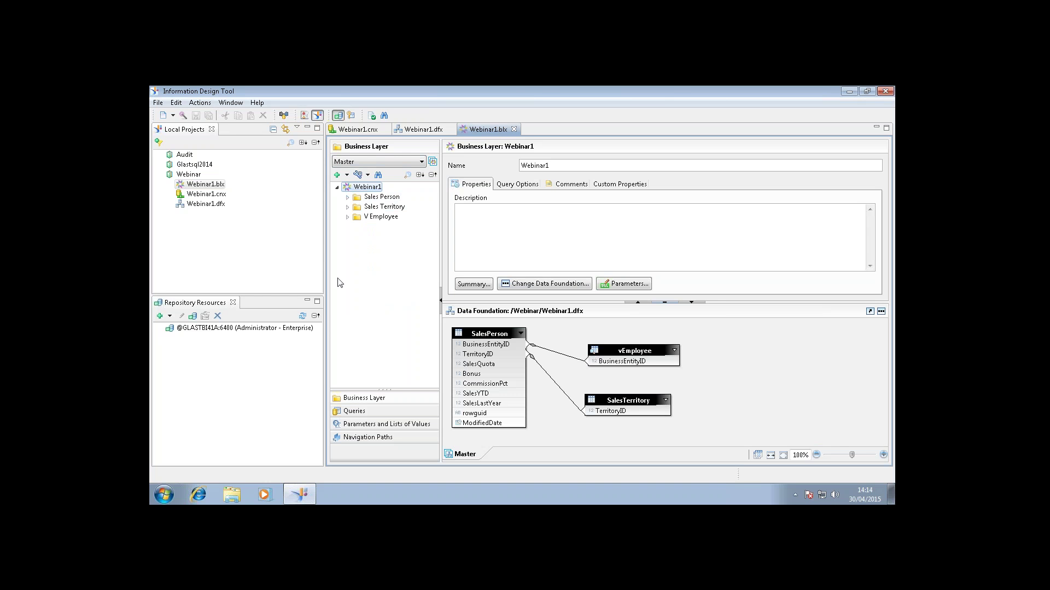
mouse_move(538, 87)
mouse_move(602, 87)
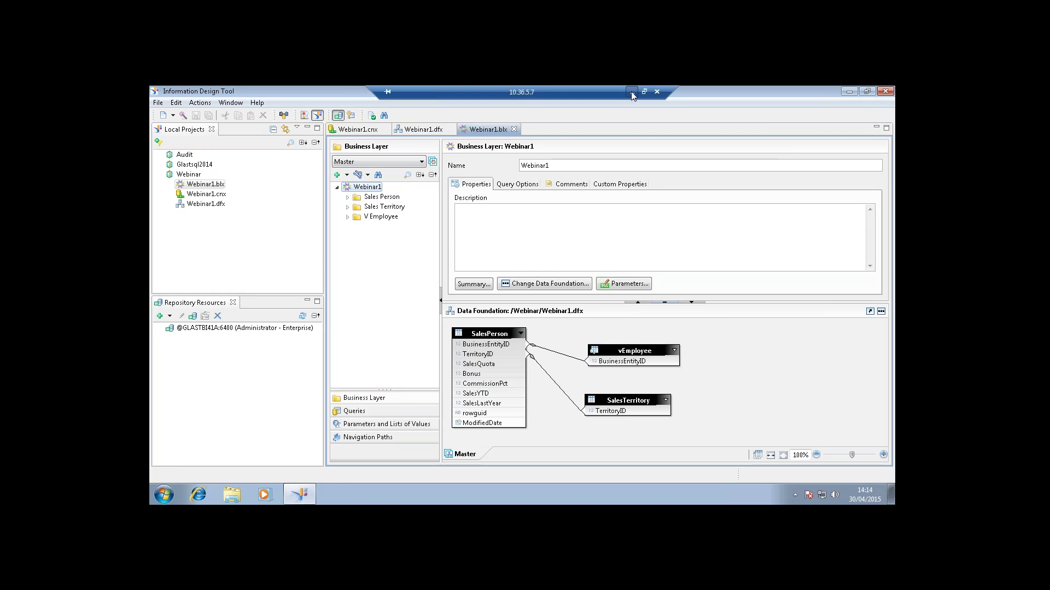
Minimize the remote desktop and run the PowerPoint slide show, advancing to slide 3.
click(631, 93)
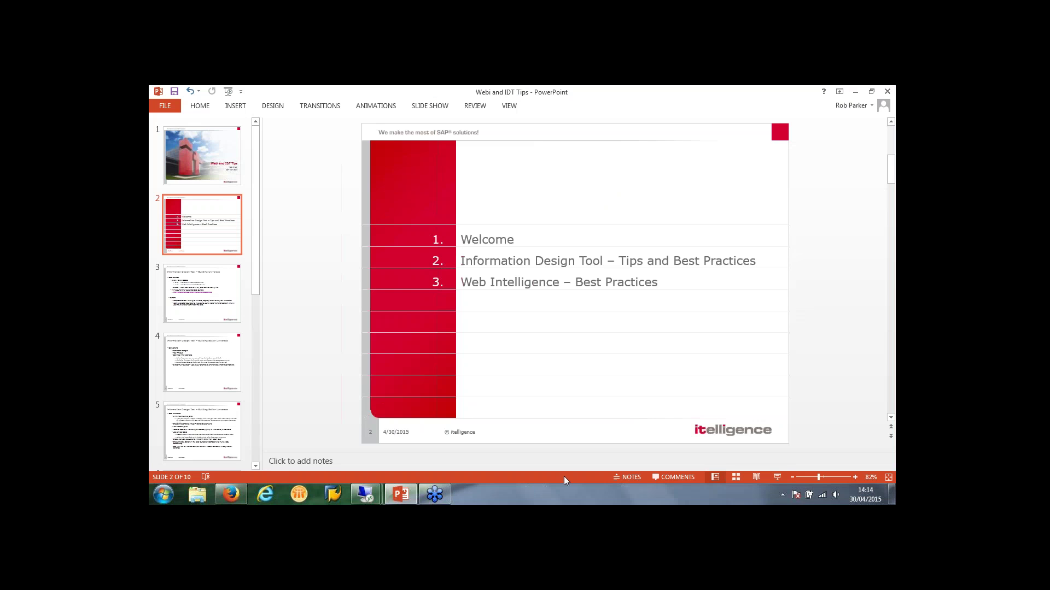
click(777, 477)
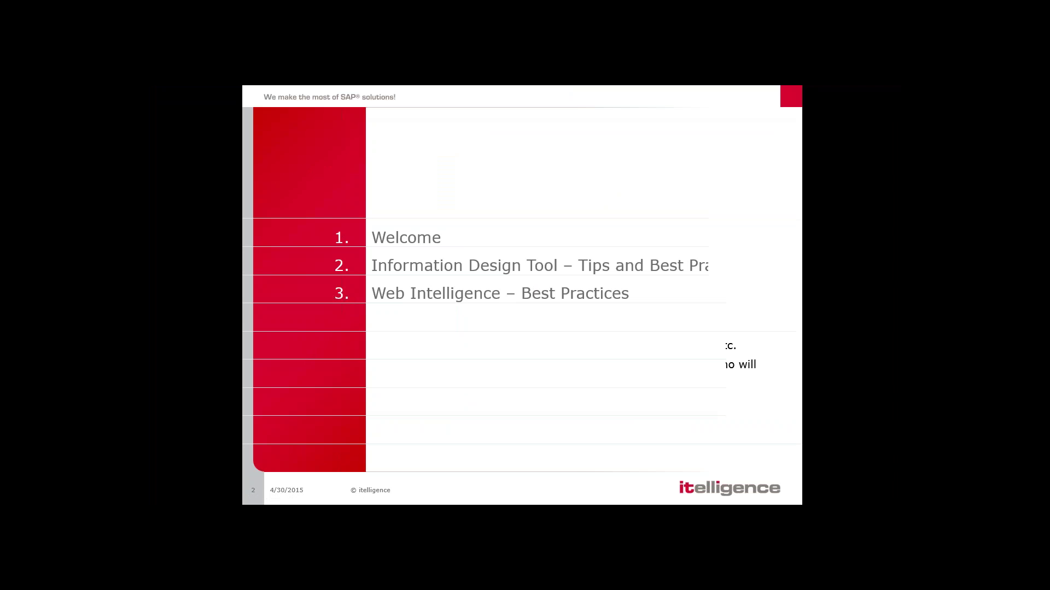
key(Right)
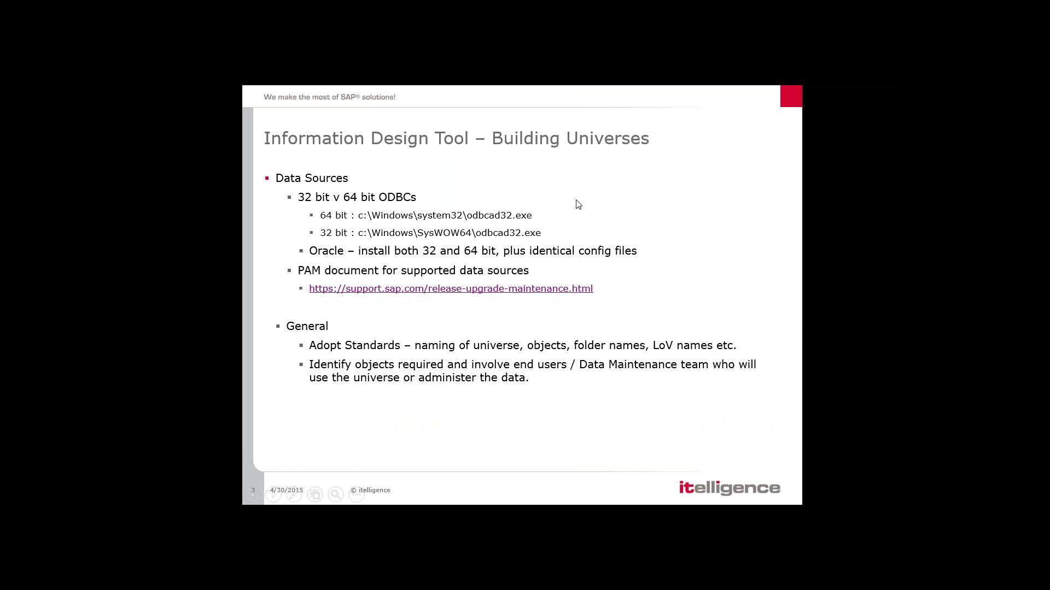
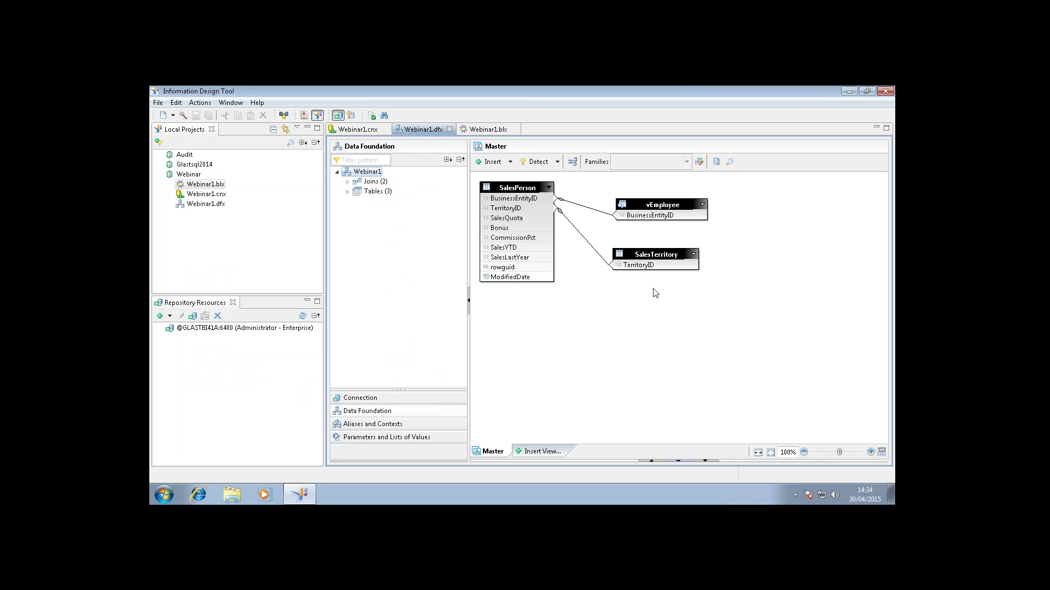
Show the data foundation's properties and check its SQL Options for Cartesian products and multiple SQL statements.
click(677, 461)
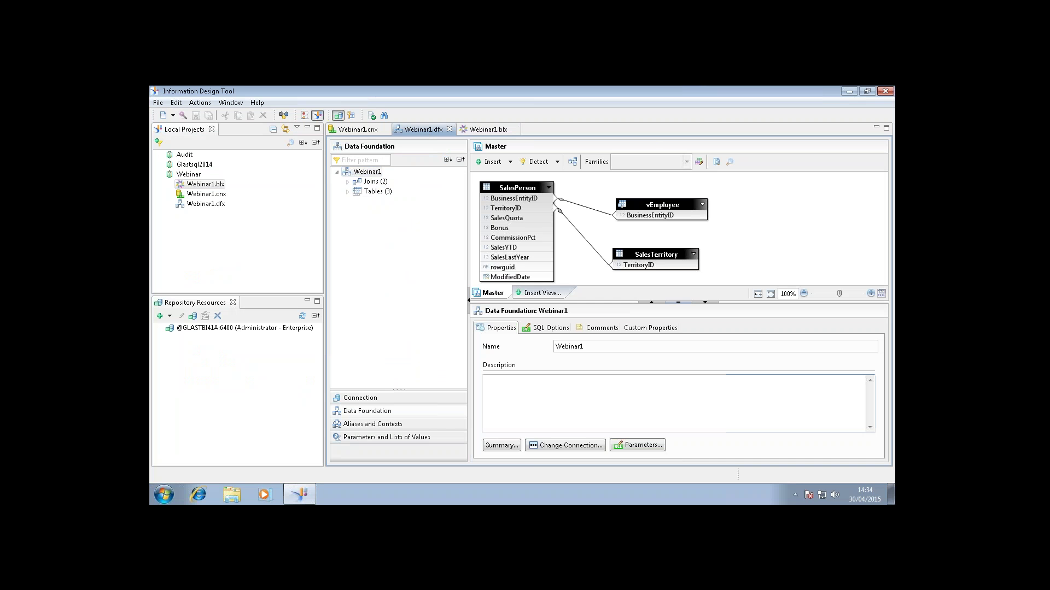
click(547, 329)
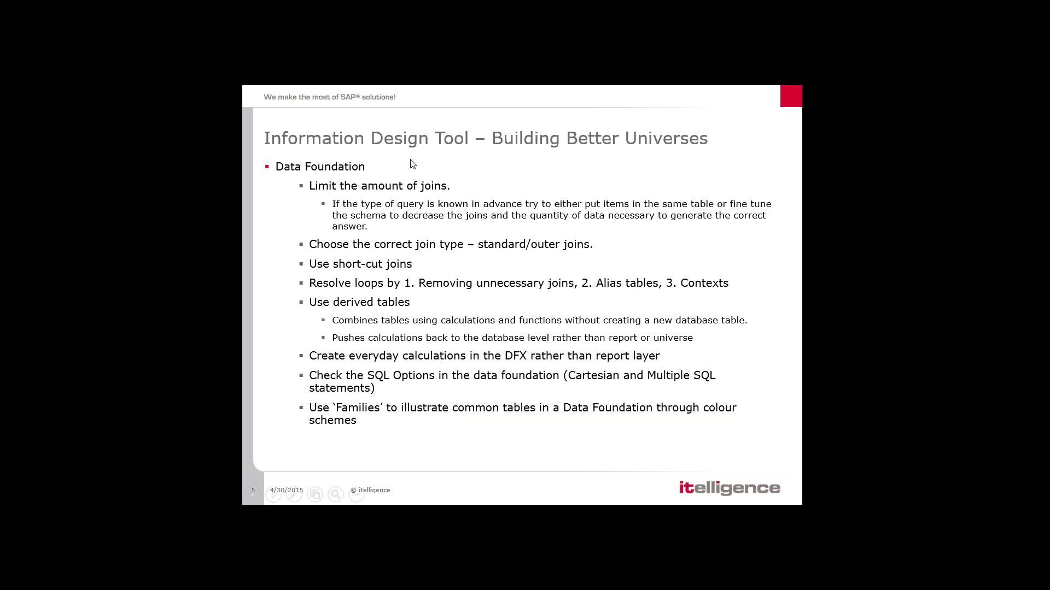
Glance at the Business Layer tips slide, return to the Data Foundation tips, then switch back toward Information Design Tool.
click(618, 94)
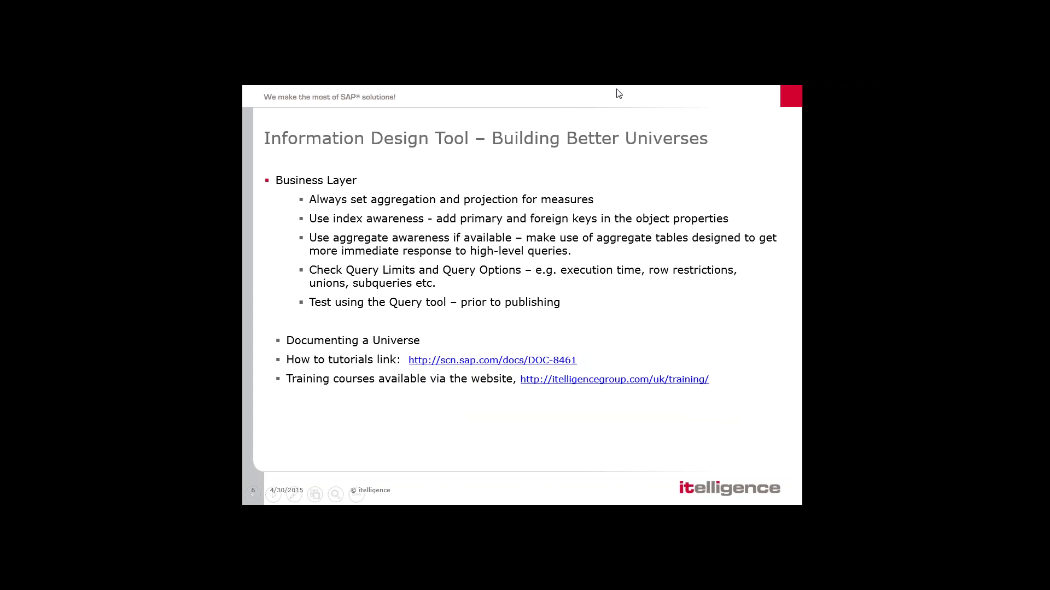
key(Left)
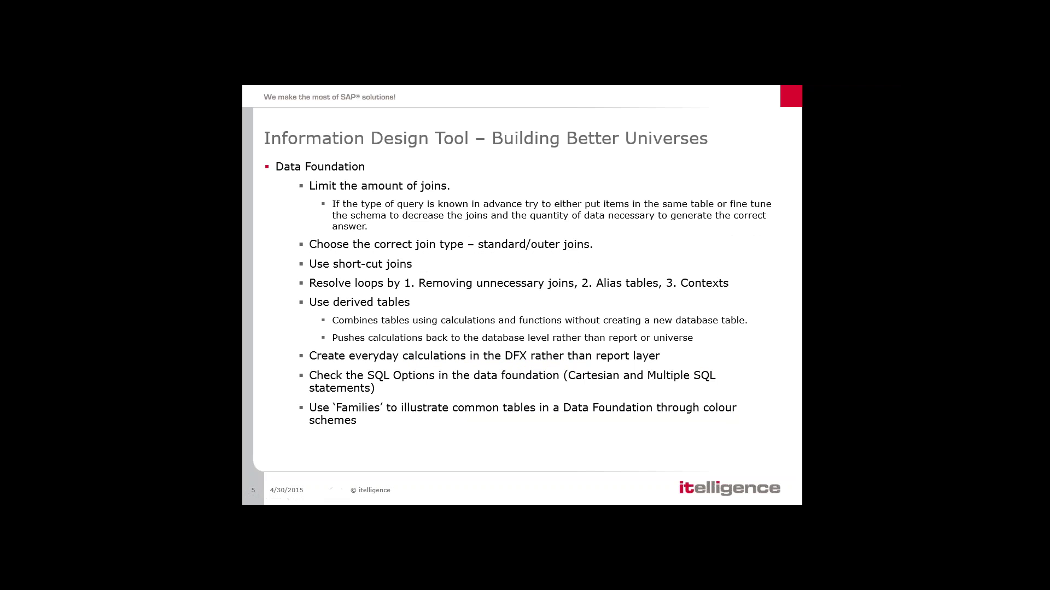
key(alt+Tab)
key(alt+Tab)
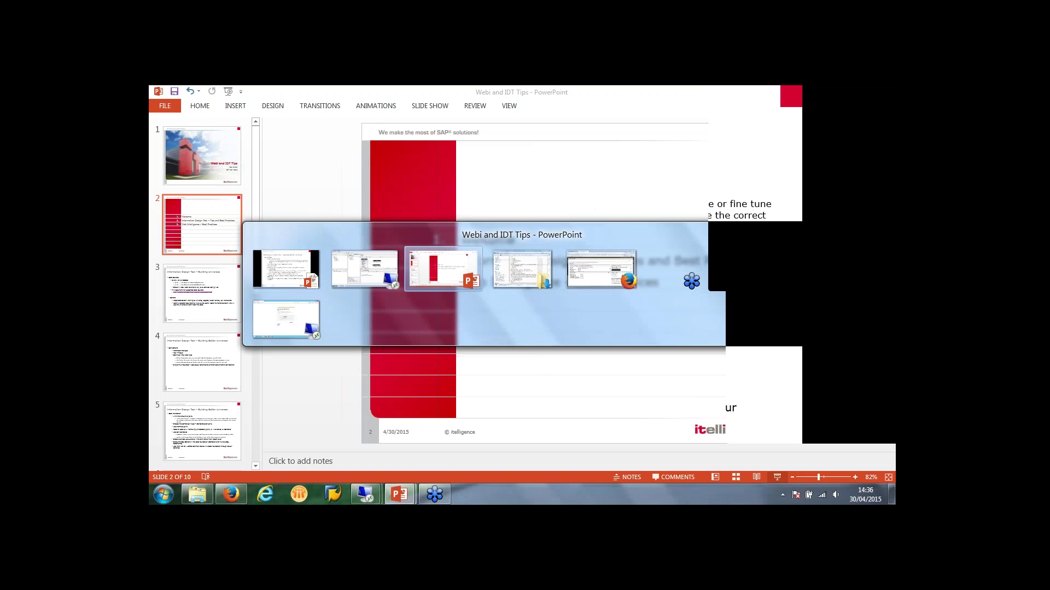
key(alt+Tab)
key(alt+Tab)
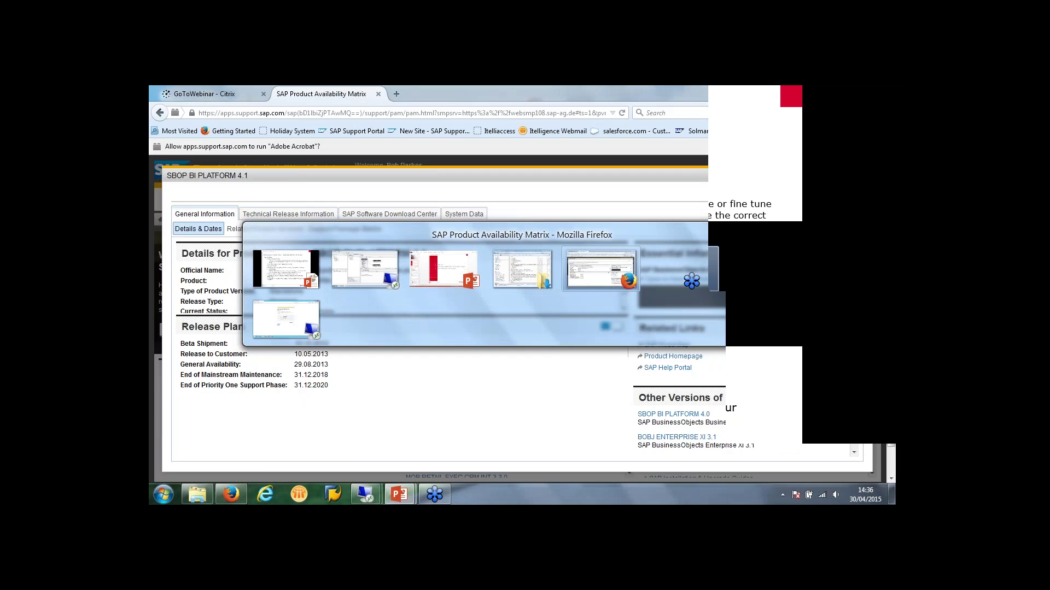
key(alt+Tab)
key(alt+Tab)
key(alt+Tab)
key(alt+Tab)
key(alt+Tab)
key(alt+Tab)
key(alt+Tab)
key(alt+Tab)
key(alt+Tab)
key(alt+Tab)
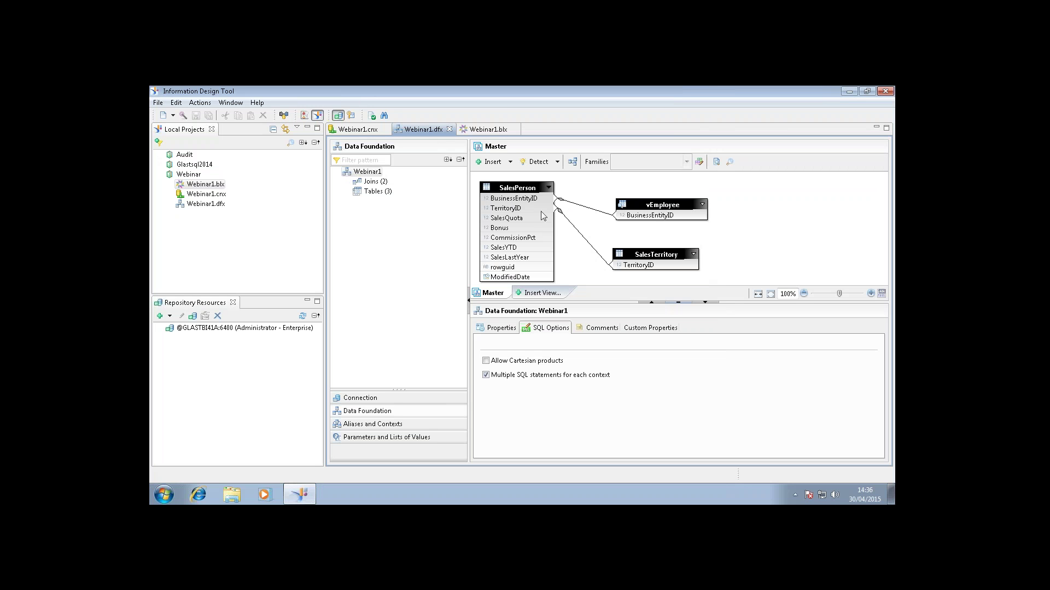
Select the SalesPerson and vEmployee tables and open the Edit Families editor.
click(509, 187)
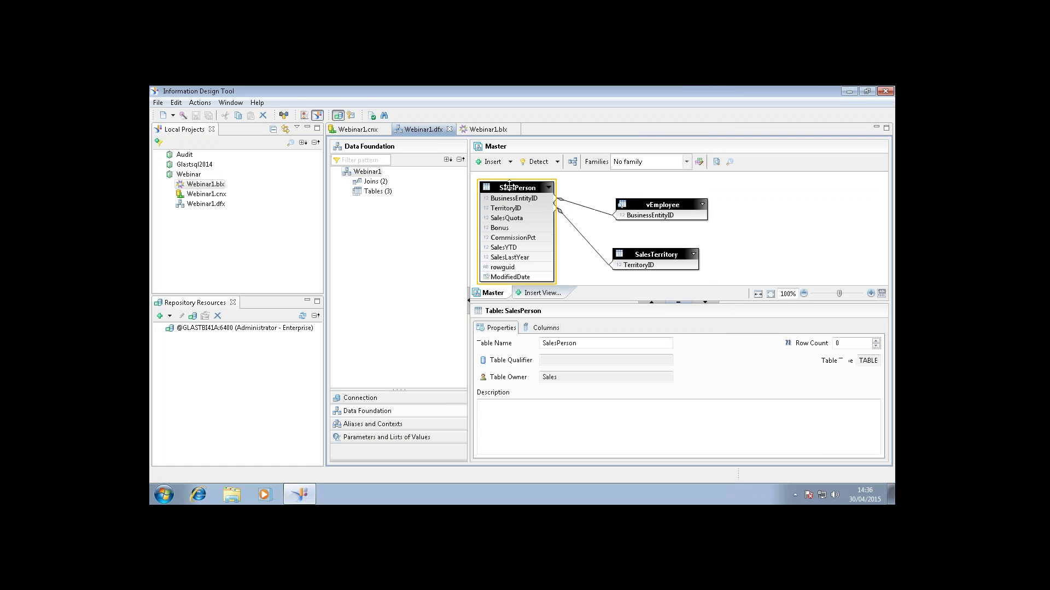
ctrl+click(653, 206)
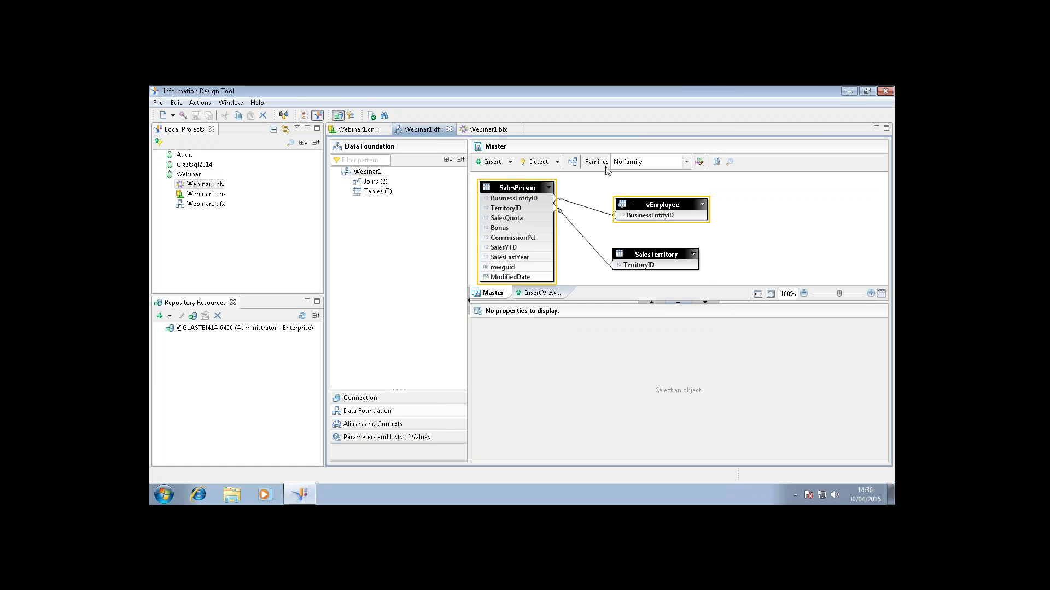
click(687, 162)
click(700, 164)
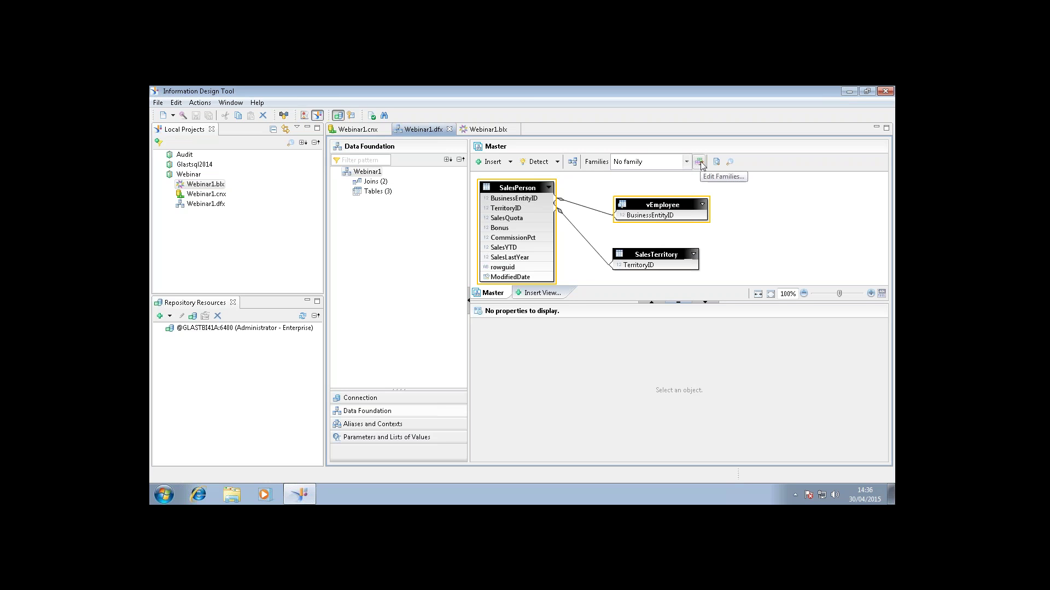
click(701, 163)
click(280, 376)
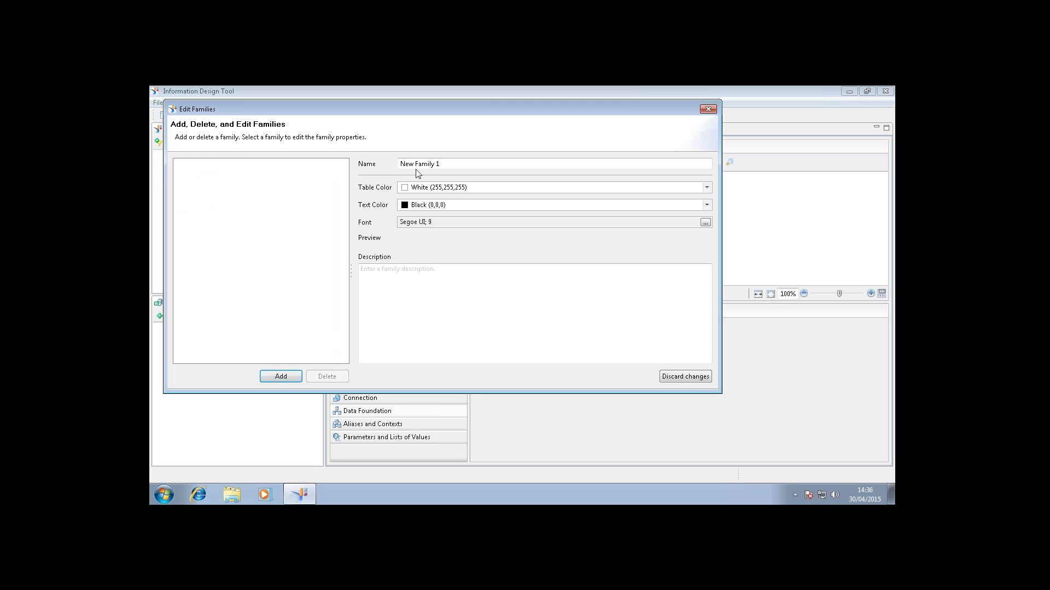
click(706, 187)
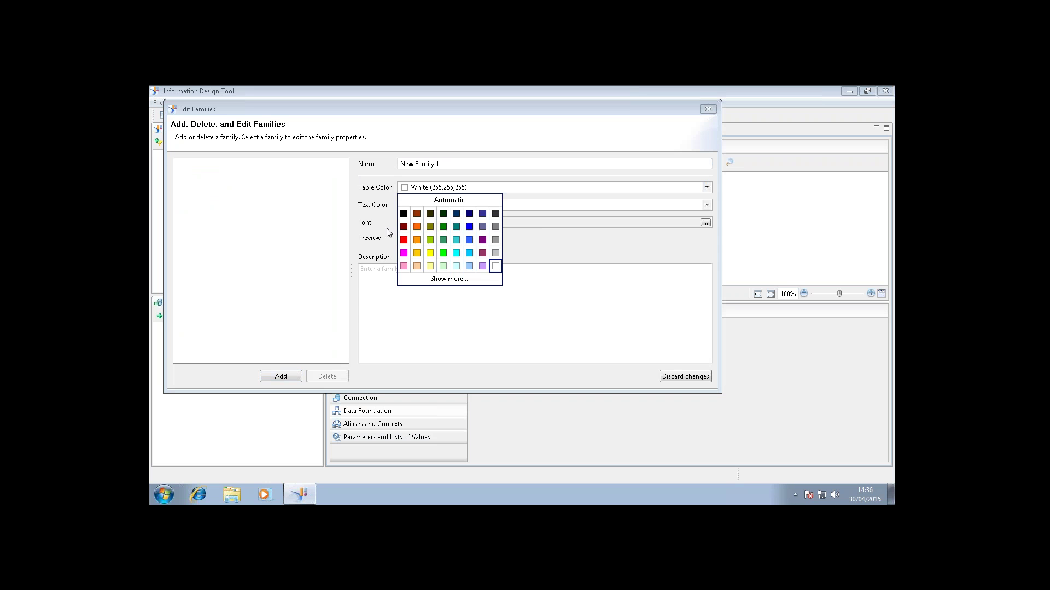
click(417, 240)
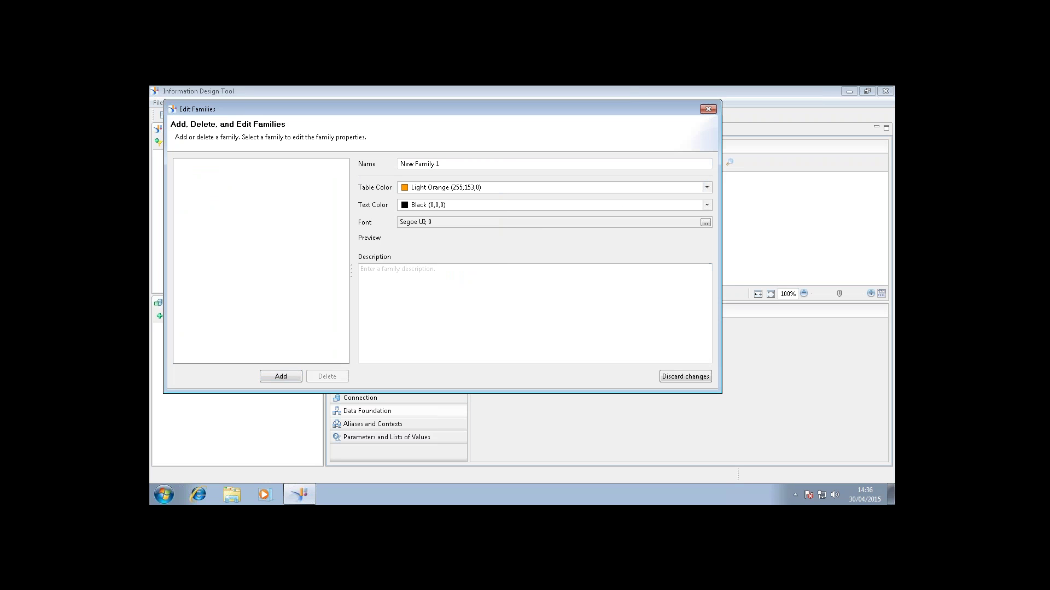
click(286, 377)
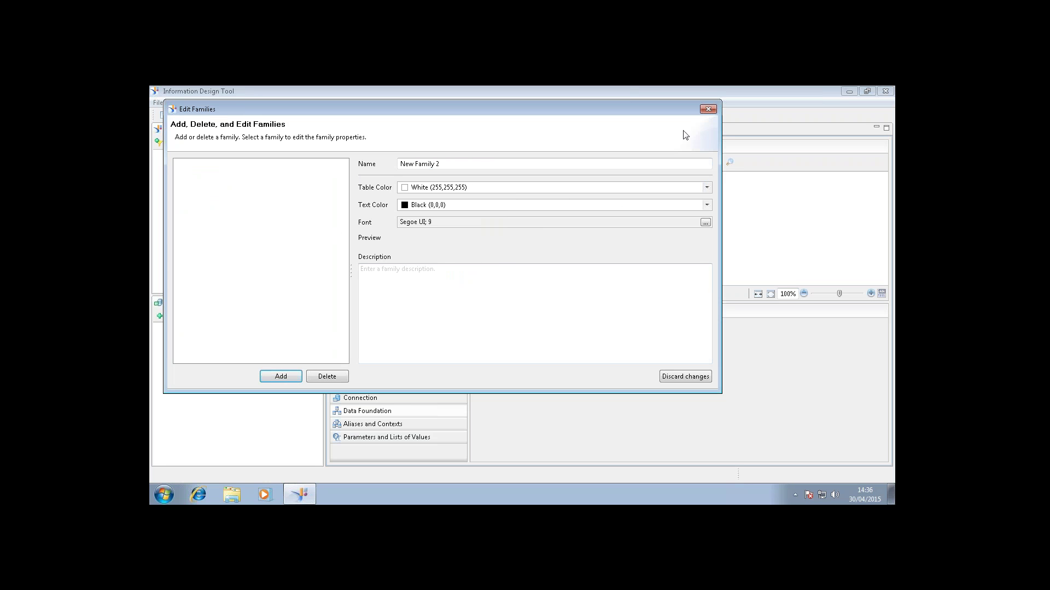
click(708, 109)
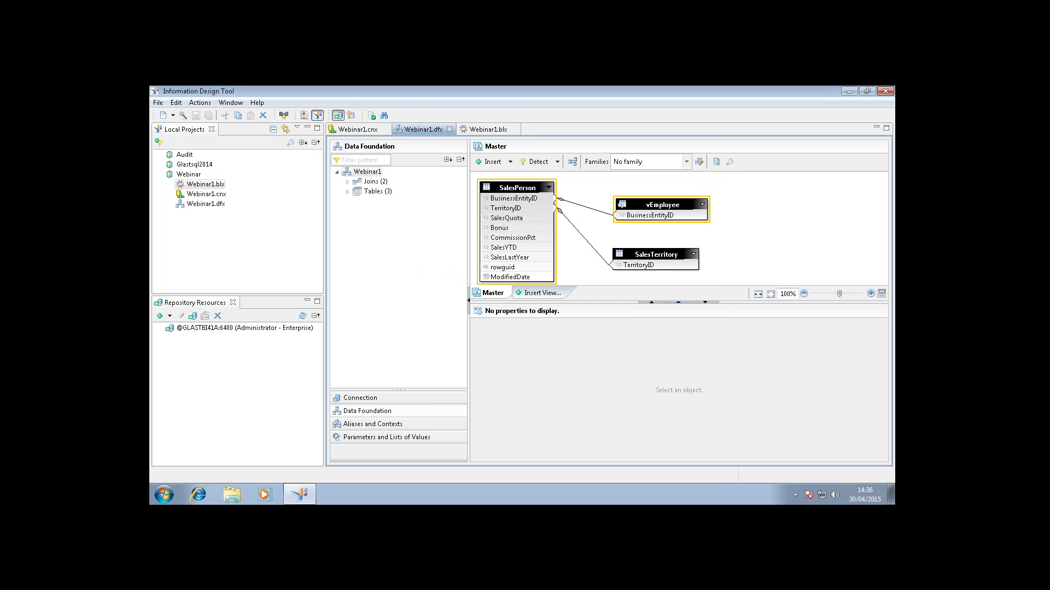
click(511, 198)
click(518, 188)
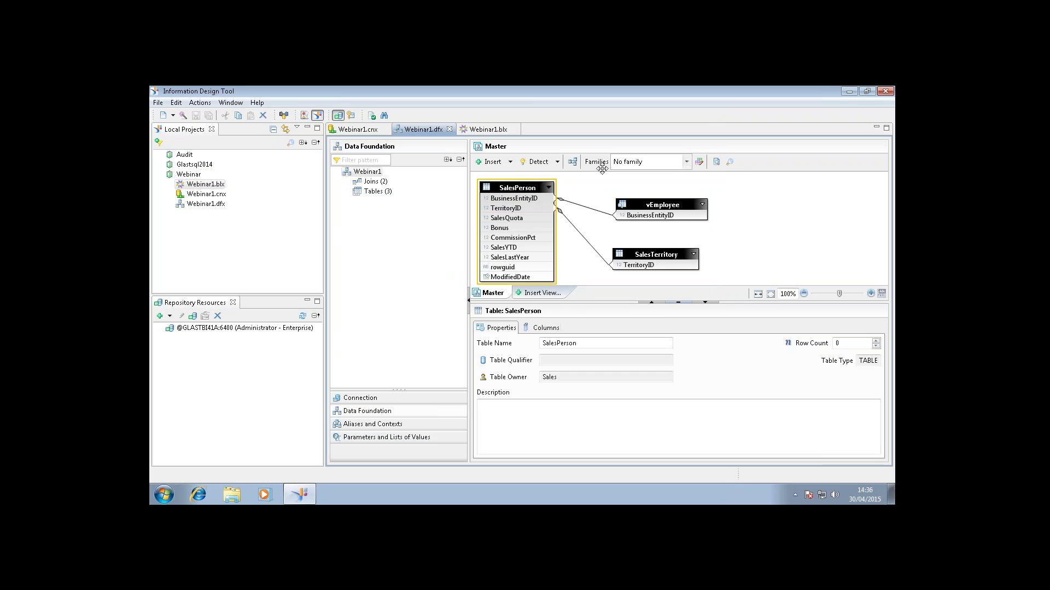
click(686, 162)
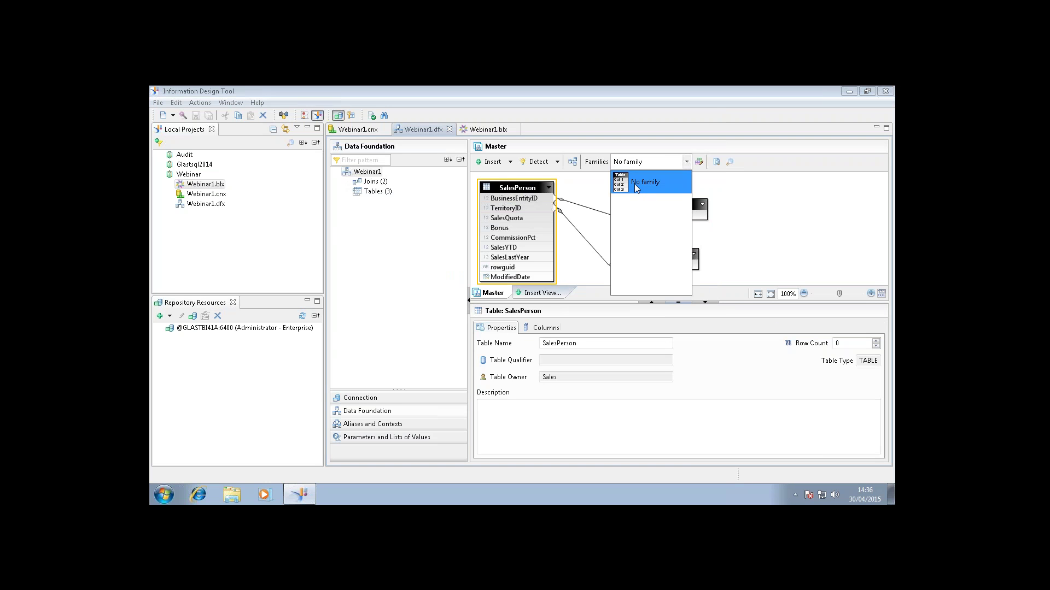
click(634, 184)
click(700, 163)
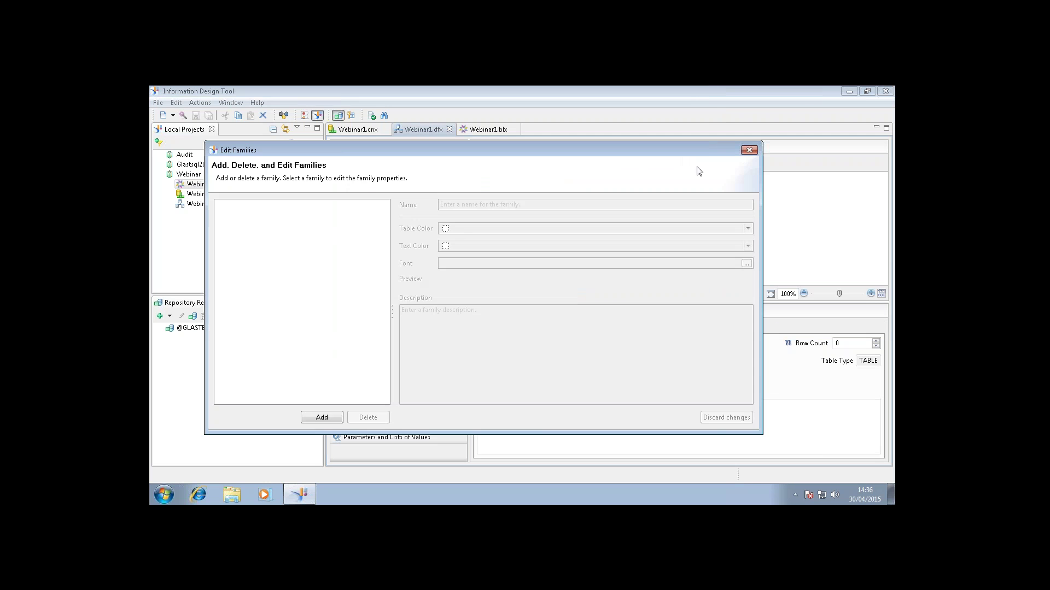
click(321, 417)
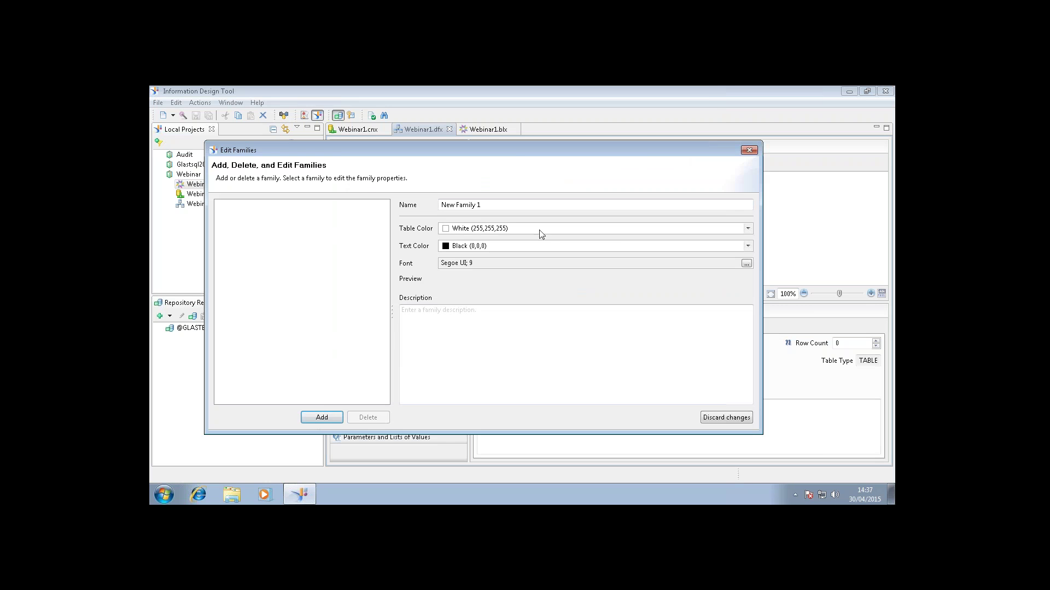
click(616, 230)
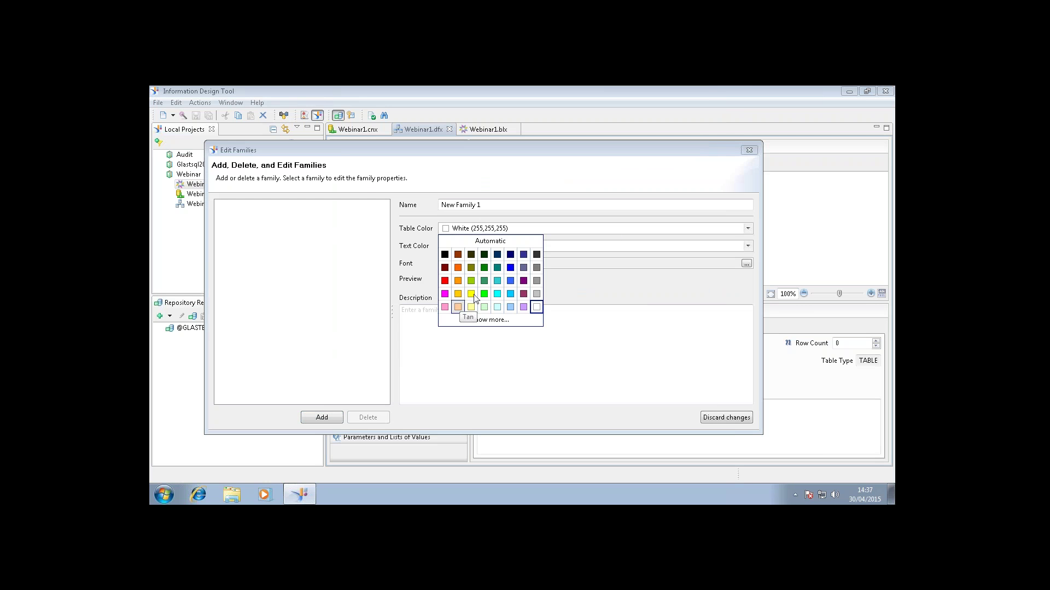
click(472, 296)
click(322, 418)
drag(638, 154, 584, 144)
click(694, 143)
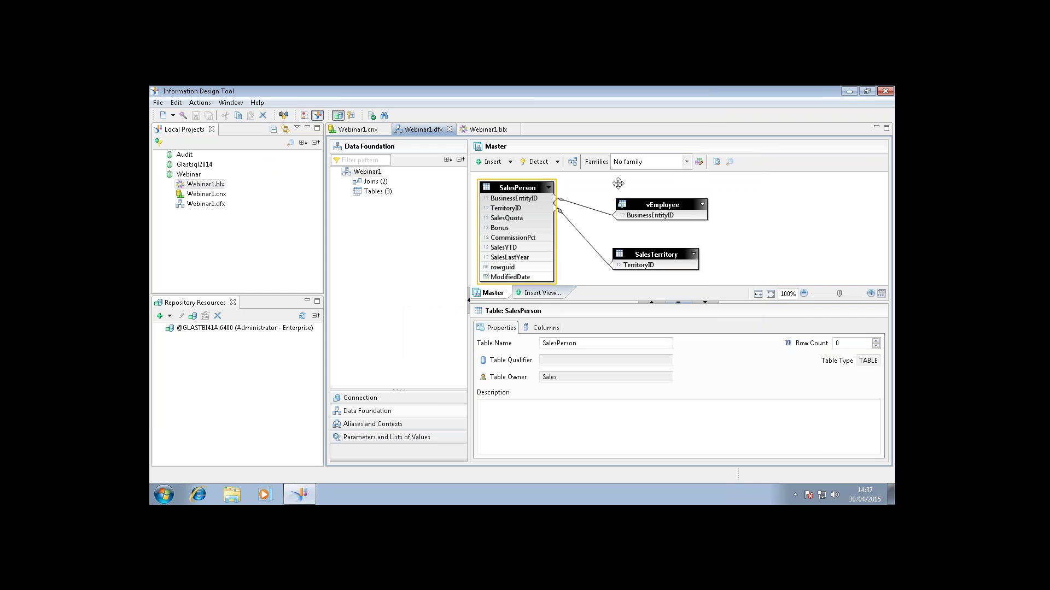
click(687, 162)
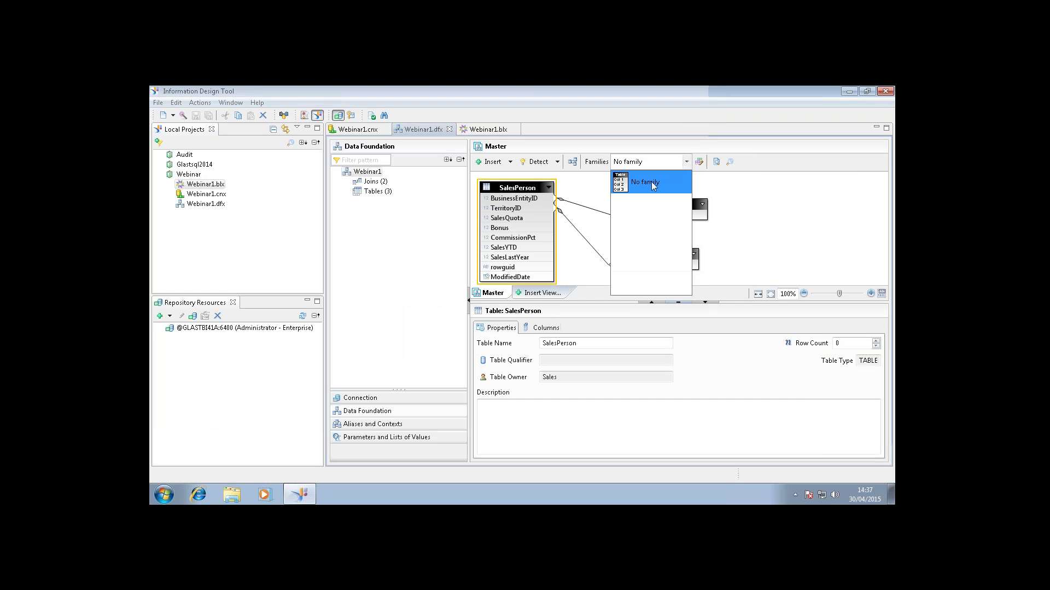
click(651, 182)
click(698, 162)
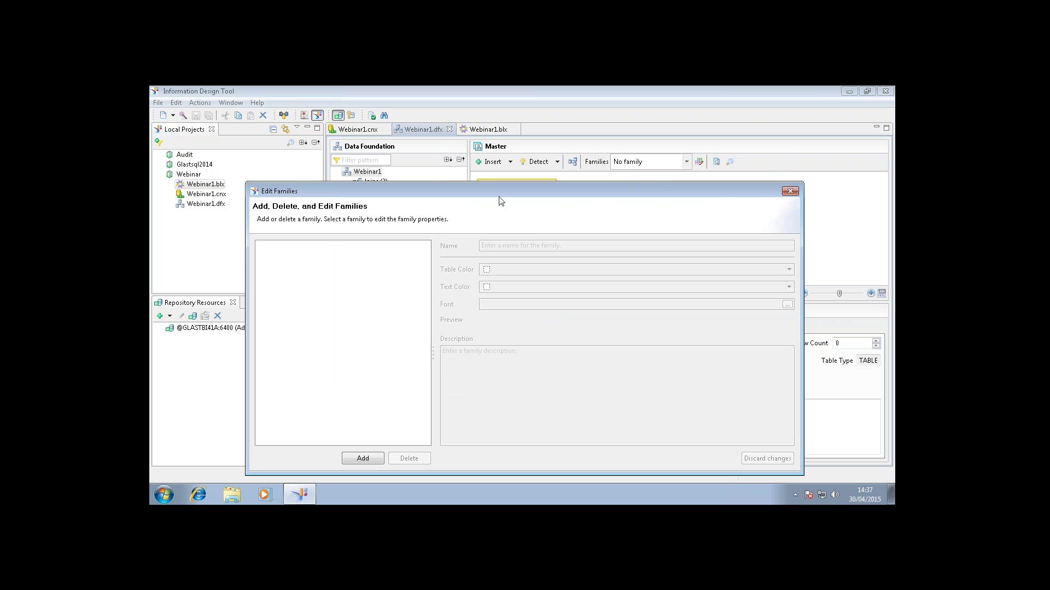
drag(491, 191, 476, 160)
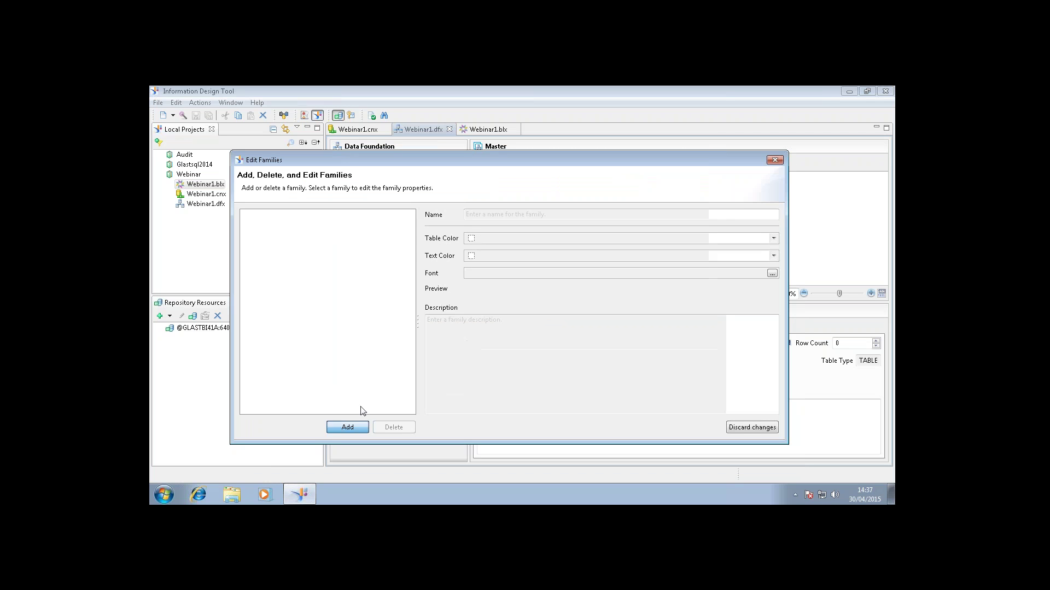
click(347, 426)
click(521, 214)
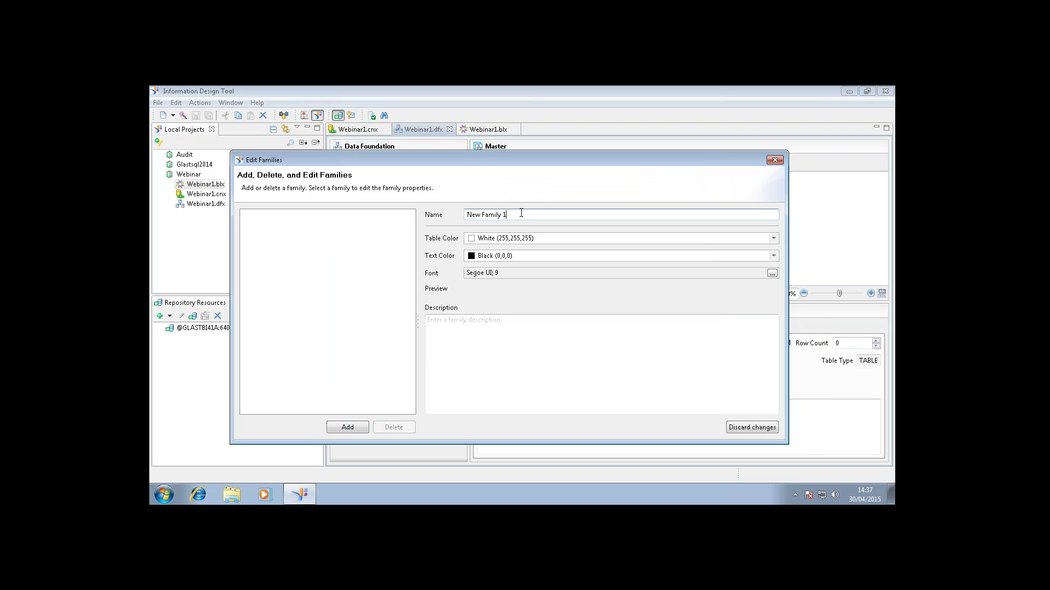
click(503, 240)
click(483, 306)
click(446, 332)
text(vg)
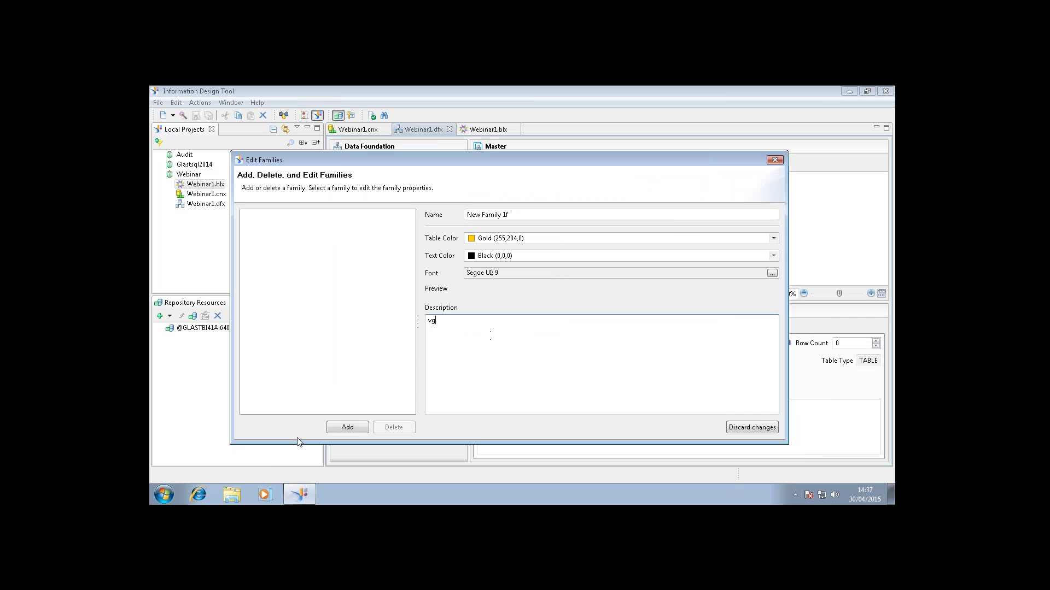
click(345, 429)
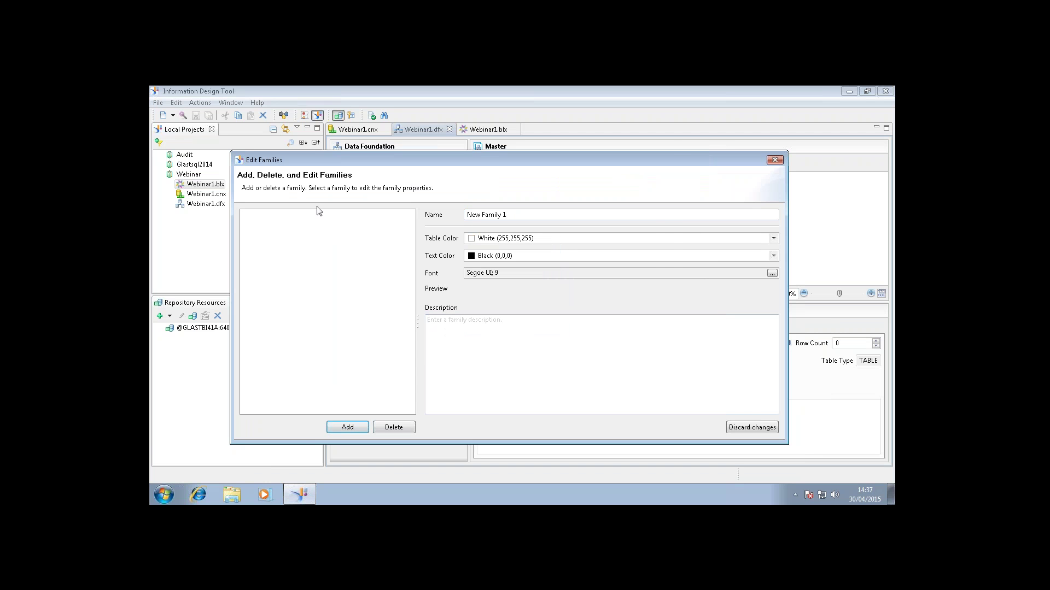
drag(410, 167, 270, 162)
drag(452, 164, 588, 151)
drag(512, 143, 536, 140)
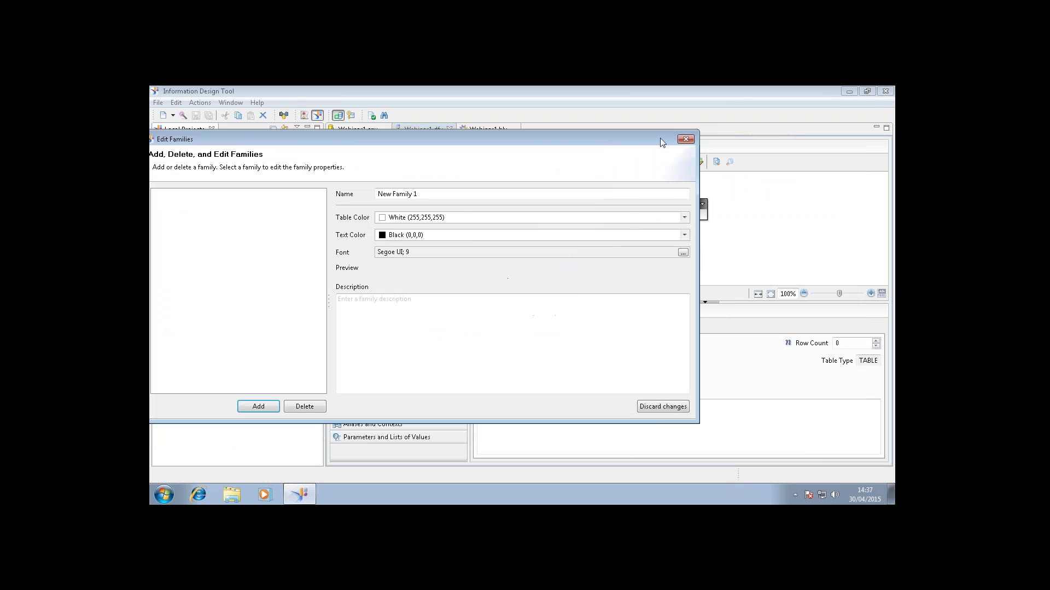
click(687, 144)
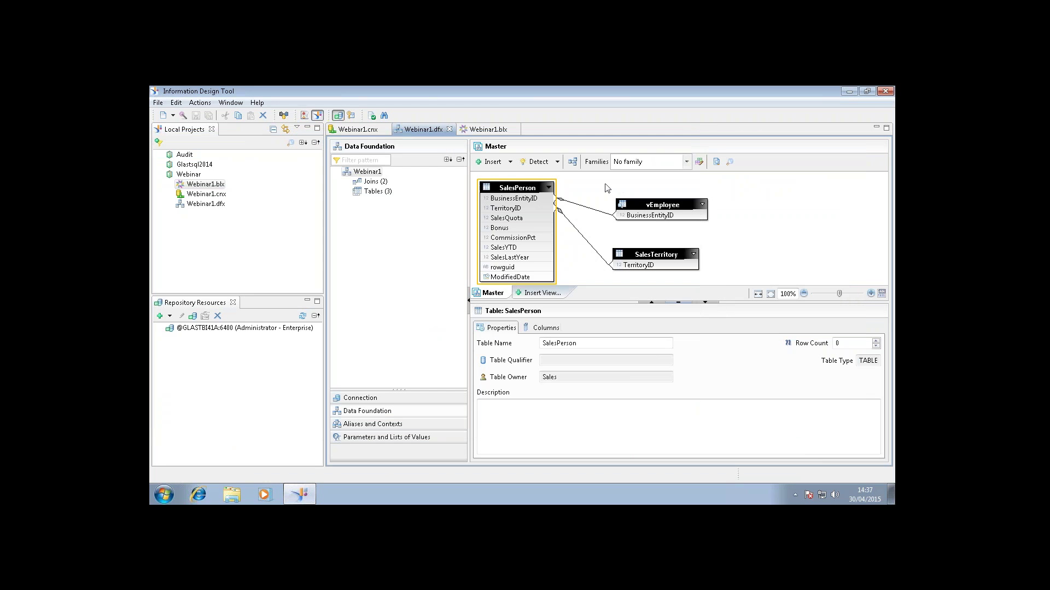
click(607, 188)
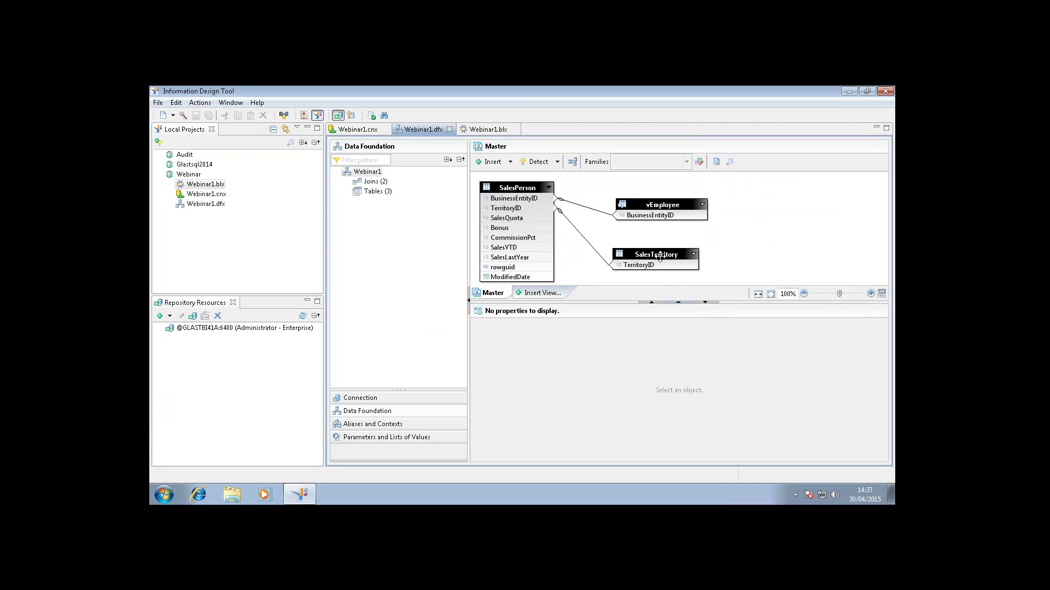
Minimise the remote desktop session and advance the PowerPoint slideshow to the Business Layer tips slide.
mouse_move(659, 256)
key(alt+Tab)
key(alt+Tab)
key(alt+Tab)
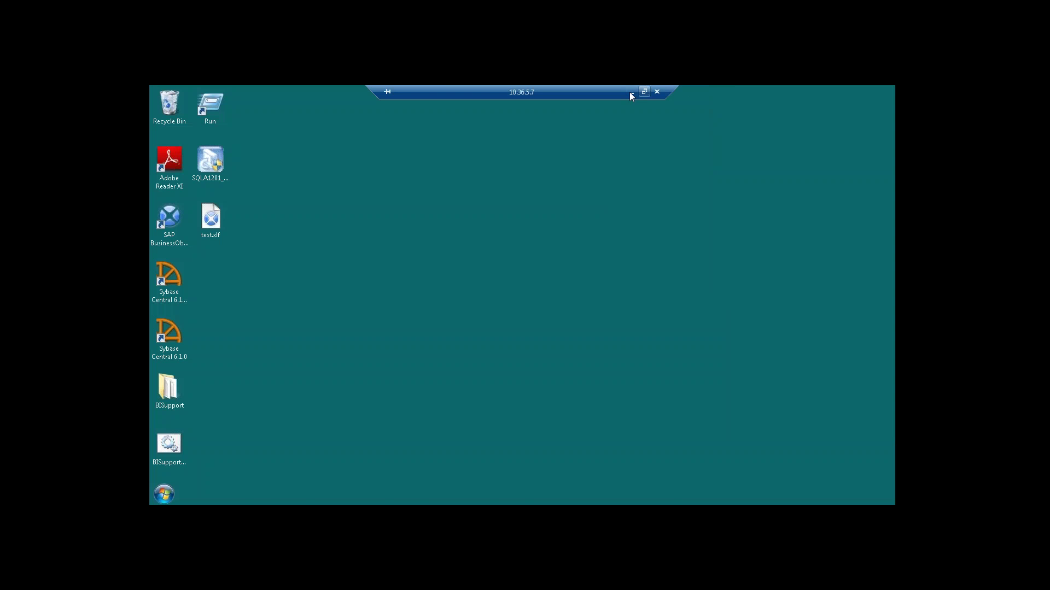
click(631, 93)
key(alt+Tab)
key(Right)
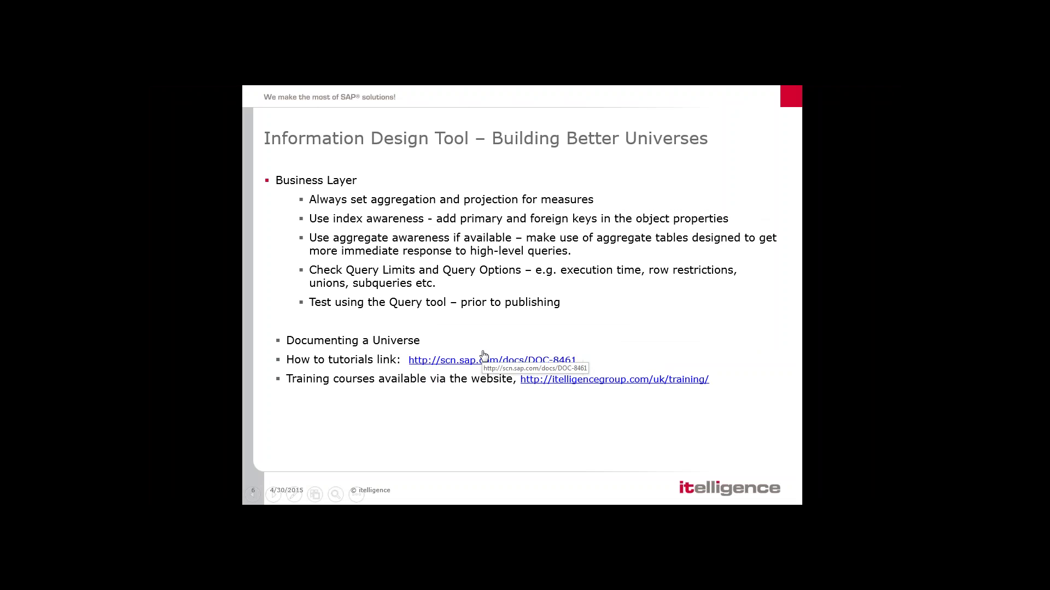